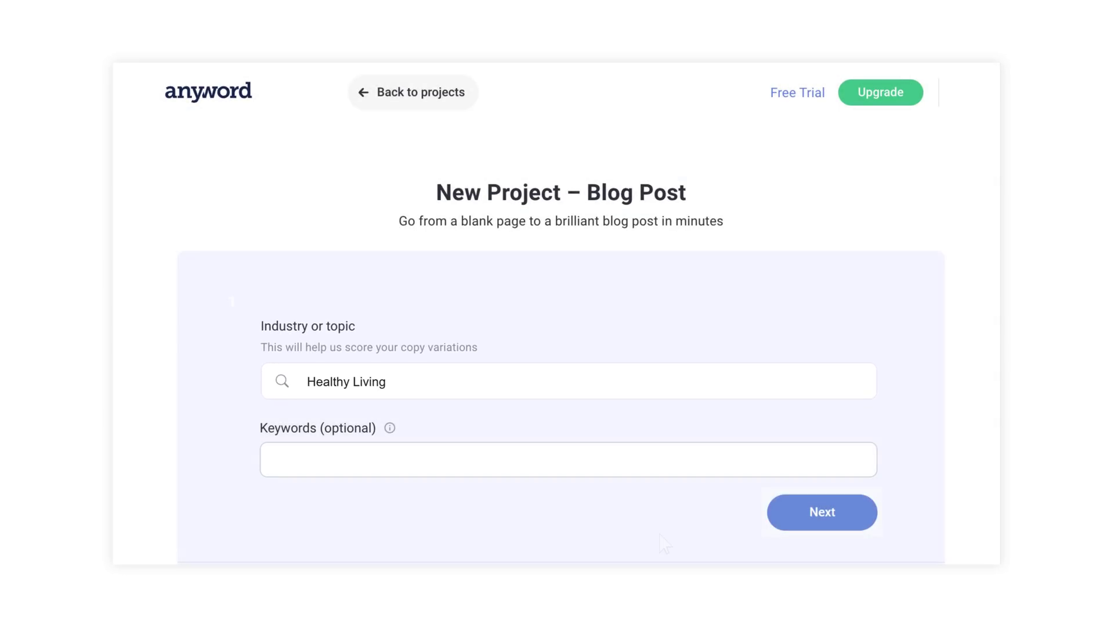
Generate the Healthy Living blog post from the completed Anyword form
{"action": "left_click", "coordinate": [820, 526]}
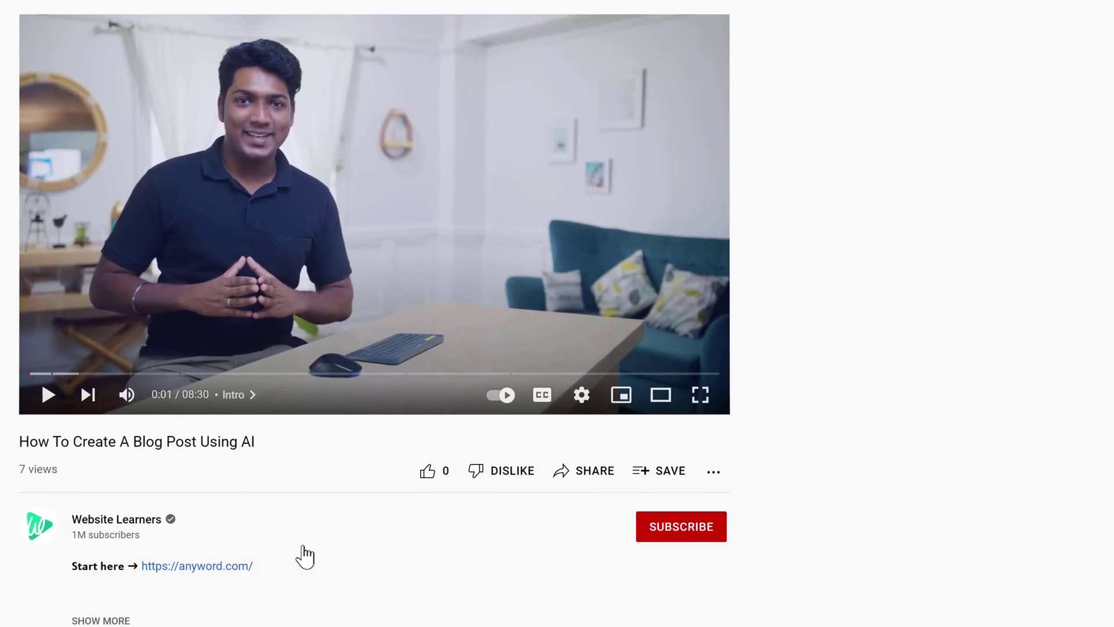
Follow the anyword.com link in the YouTube video's description
{"action": "left_click", "coordinate": [198, 568]}
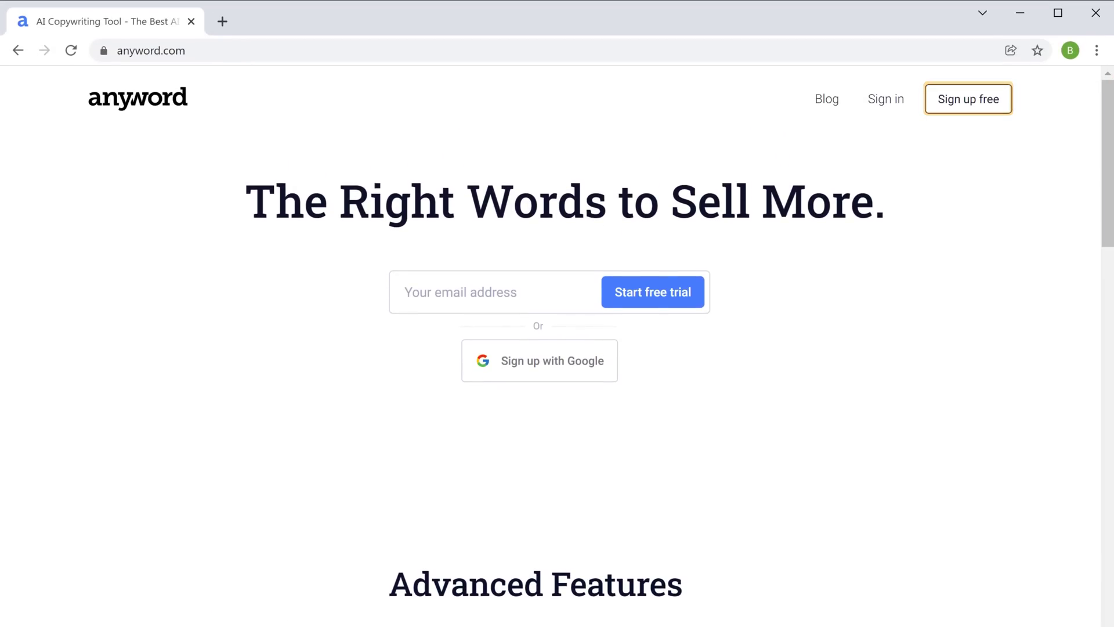
Sign up for a free Anyword account using a Google account
{"action": "left_click", "coordinate": [970, 108]}
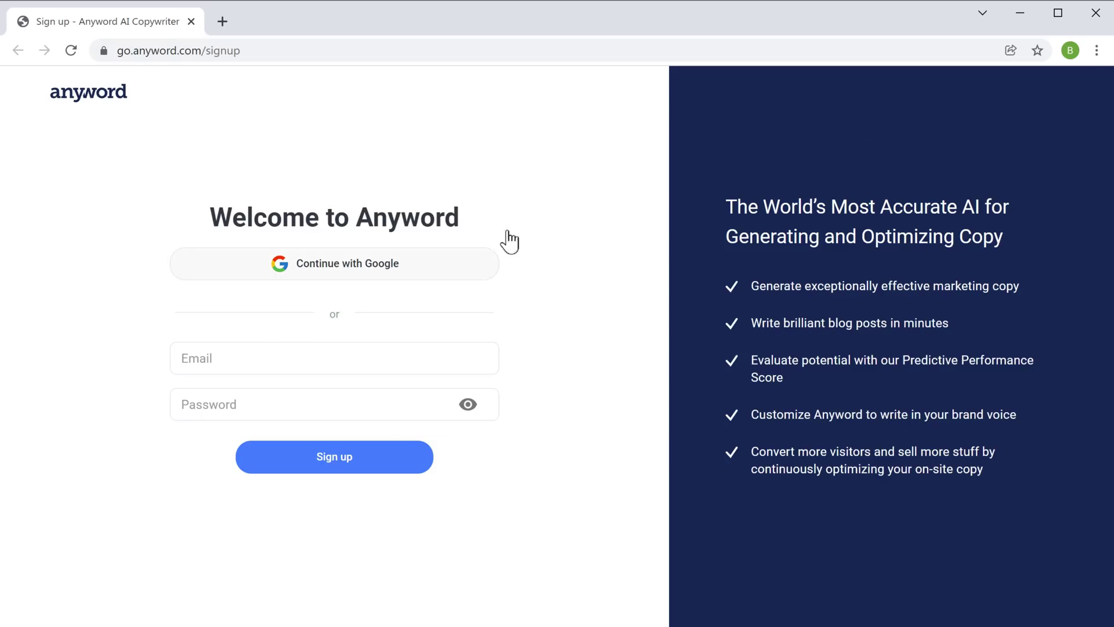
{"action": "left_click", "coordinate": [346, 277]}
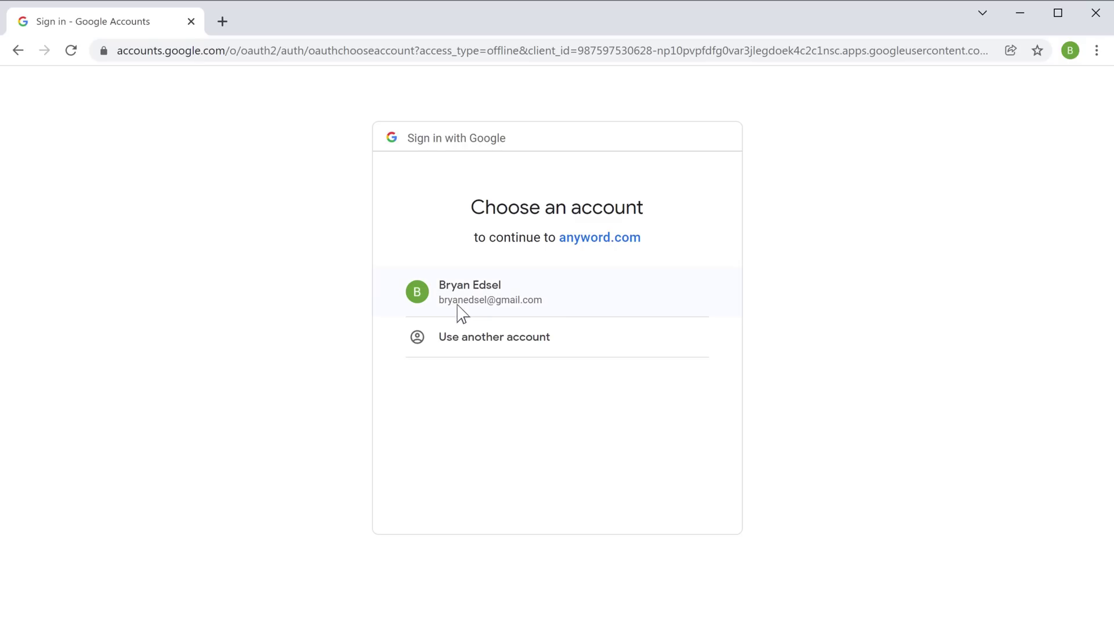
{"action": "left_click", "coordinate": [480, 311]}
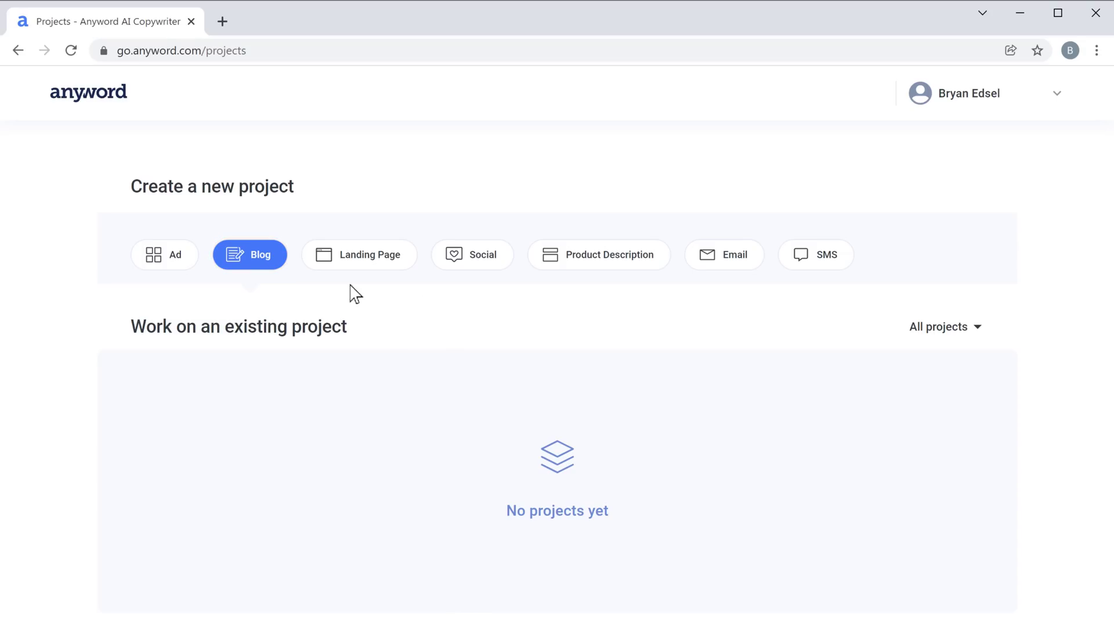
Start a Blog Post project described as 'Benefits Of Maintaining Healthy Lifestyle'
{"action": "left_click", "coordinate": [252, 268]}
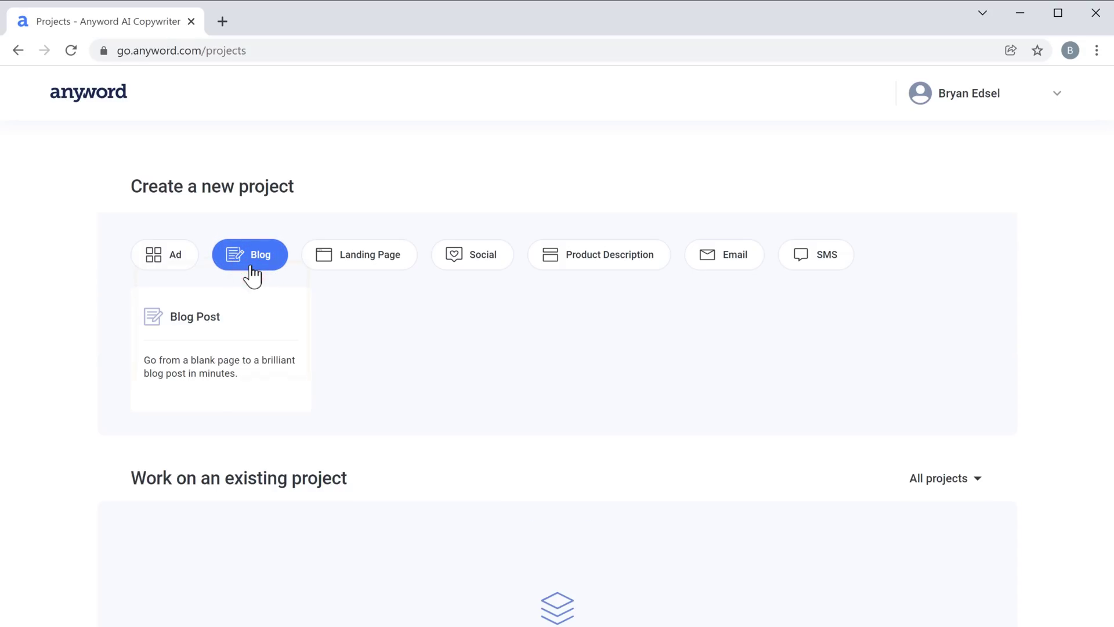
{"action": "left_click", "coordinate": [209, 397]}
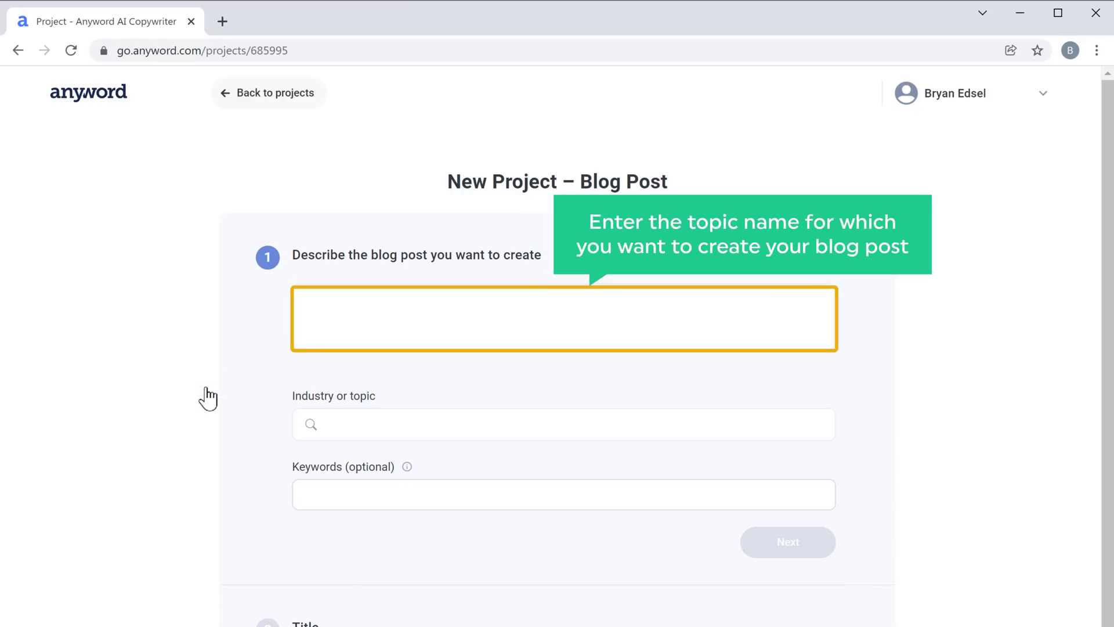
{"action": "left_click", "coordinate": [310, 307]}
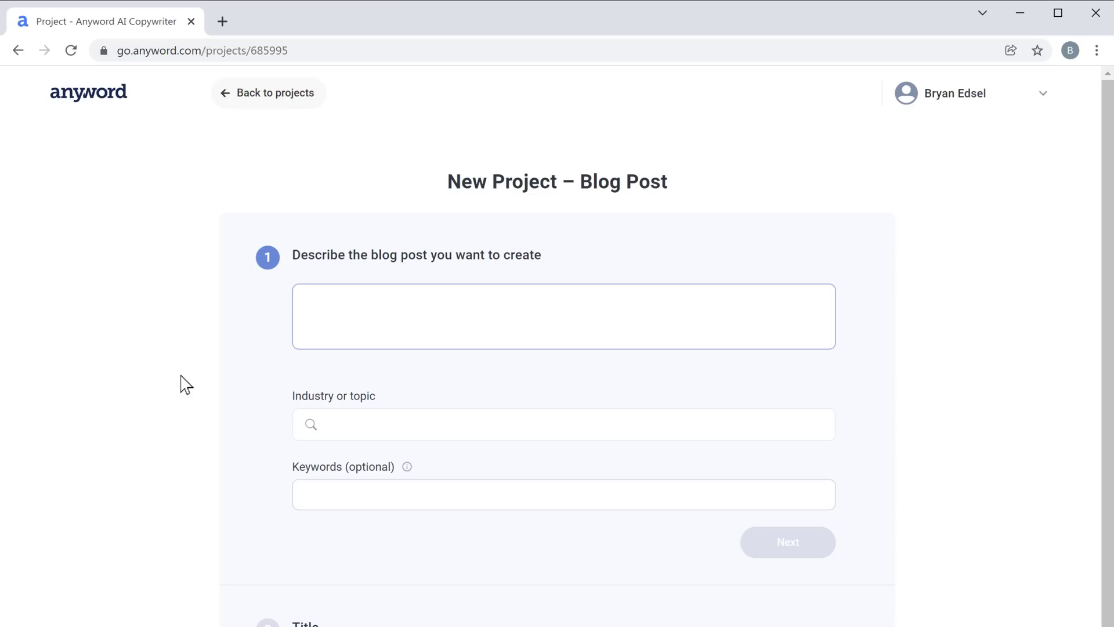
{"action": "type", "text": "Benefits Of Maintaining Healthy Lifestyle"}
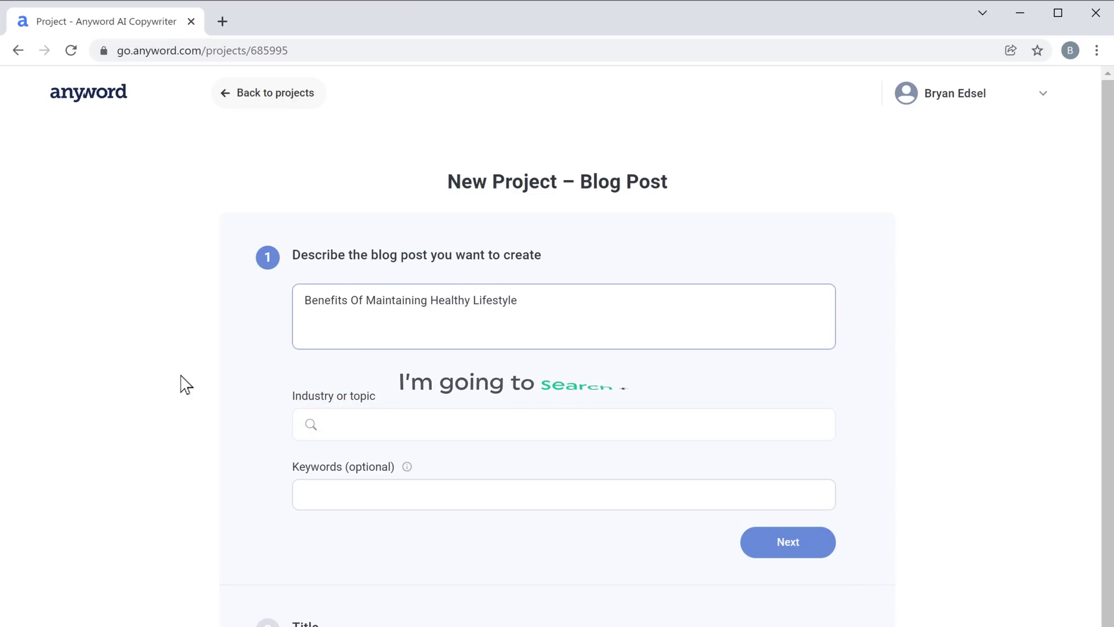
Set the industry to Healthy Living, add keywords Food, Exercise and Sleep, and submit
{"action": "key", "text": "Tab"}
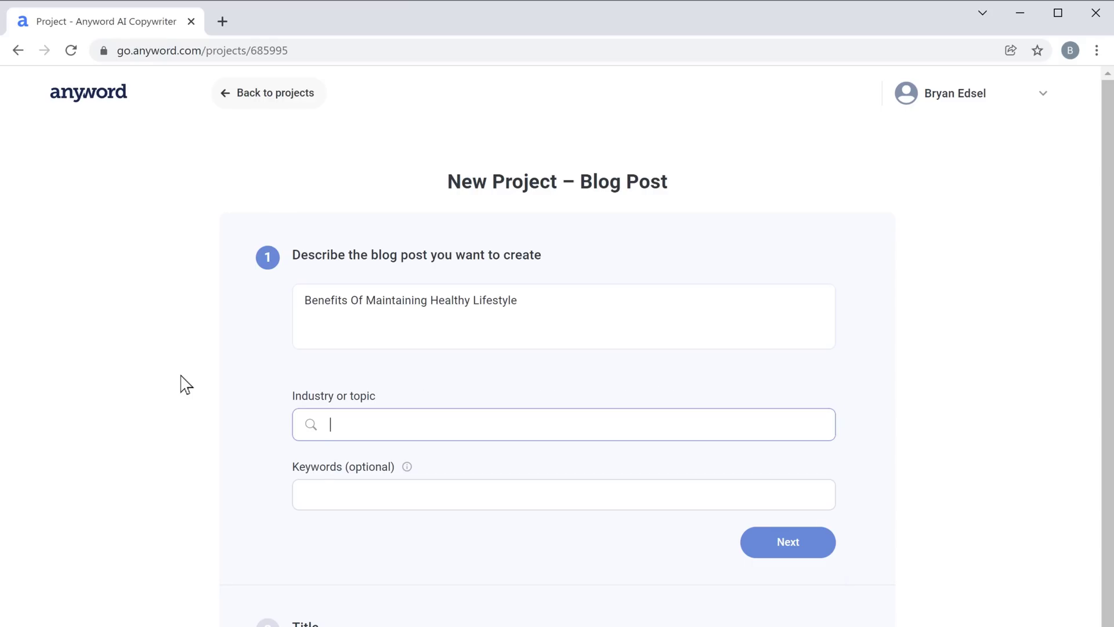
{"action": "type", "text": "Health"}
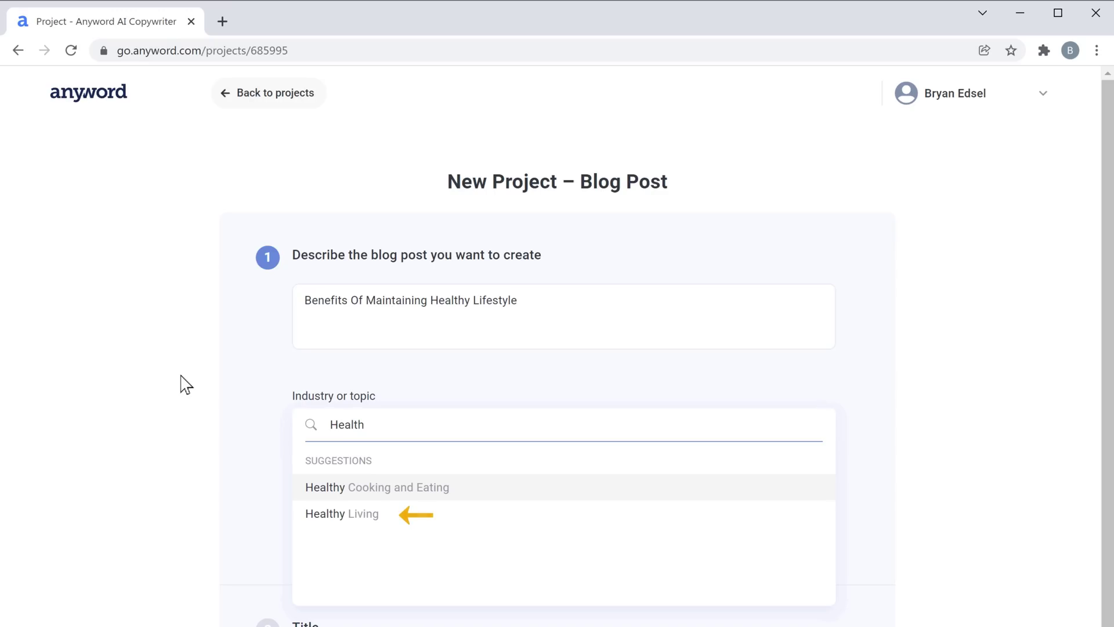
{"action": "left_click", "coordinate": [355, 518]}
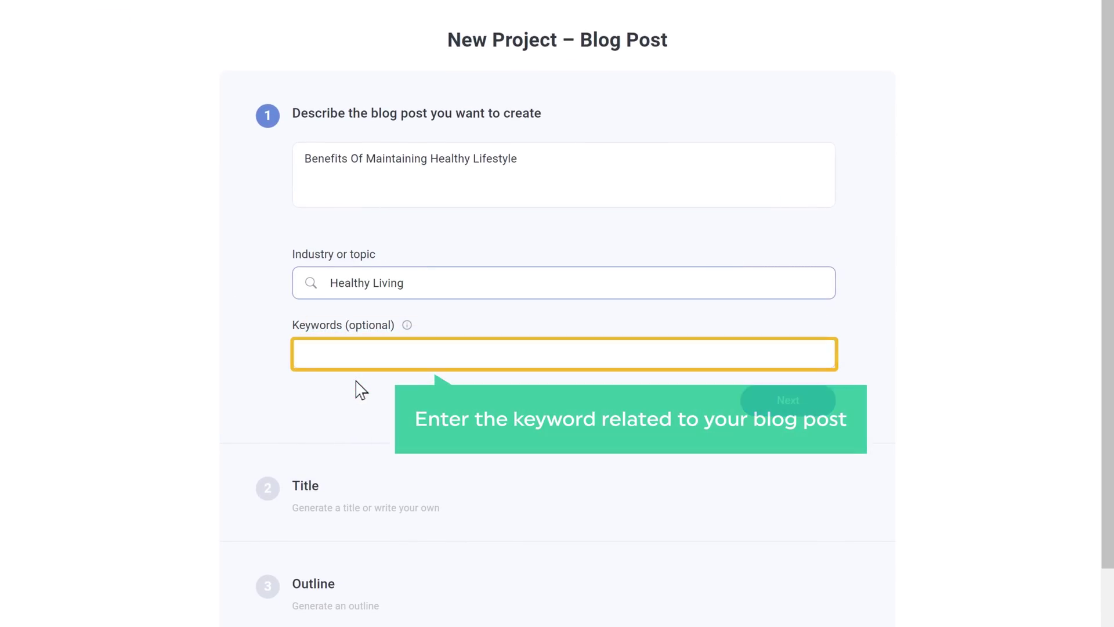
{"action": "type", "text": "Food"}
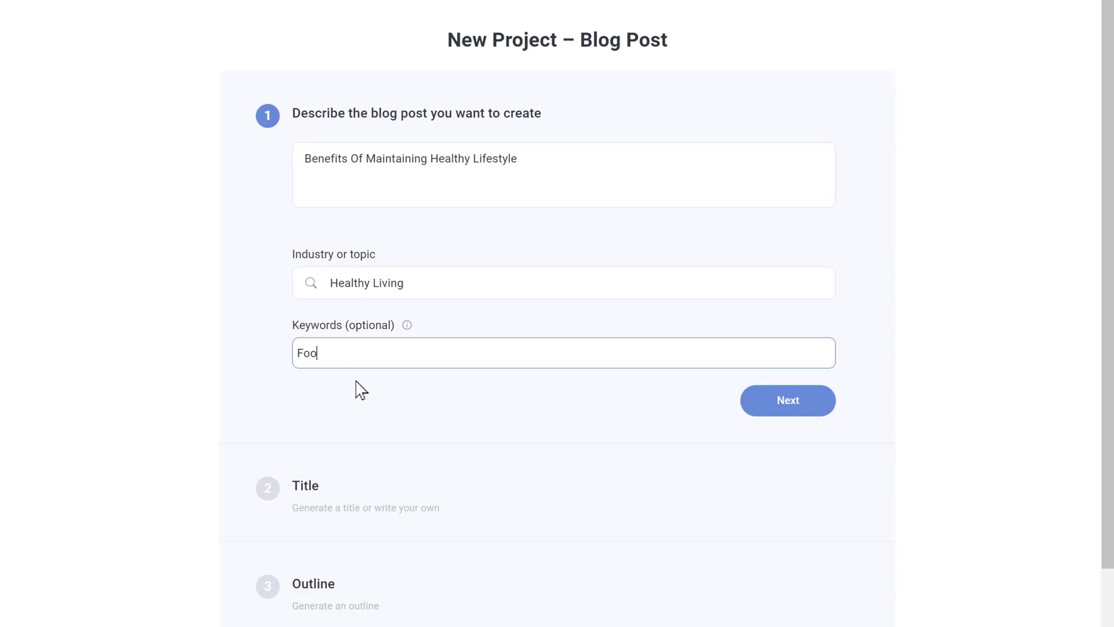
{"action": "key", "text": "Return"}
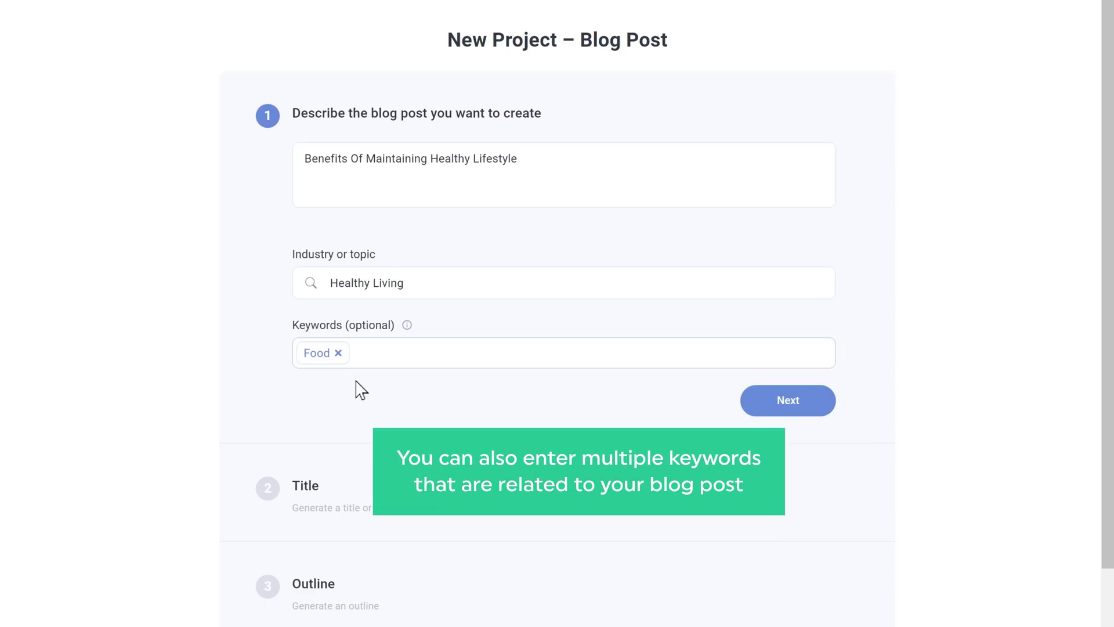
{"action": "type", "text": "Exercise Sleep"}
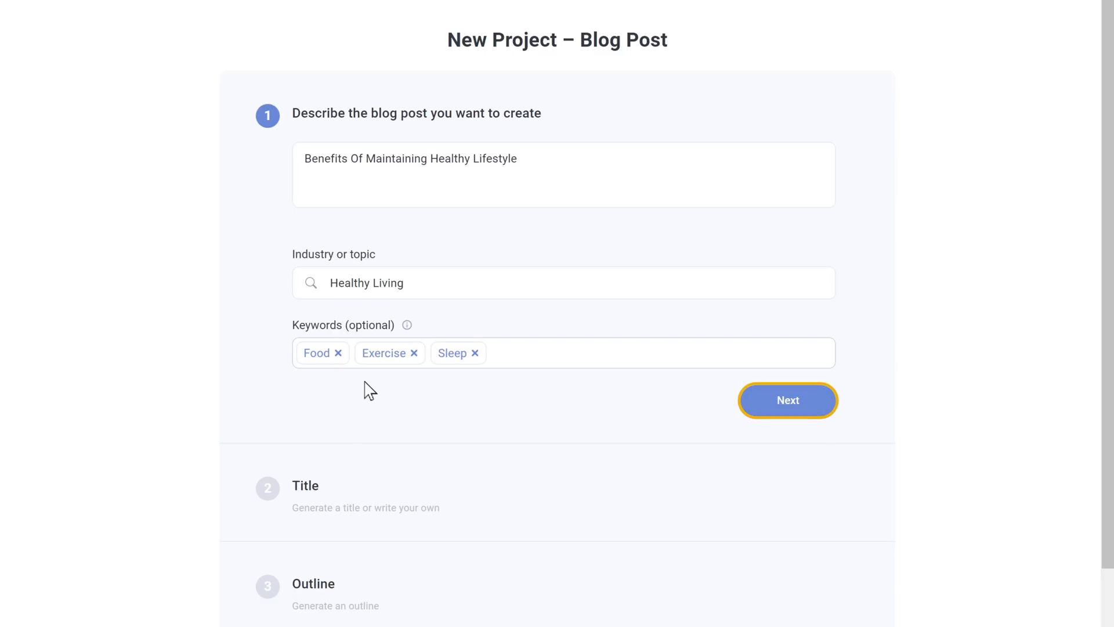
{"action": "left_click", "coordinate": [791, 412]}
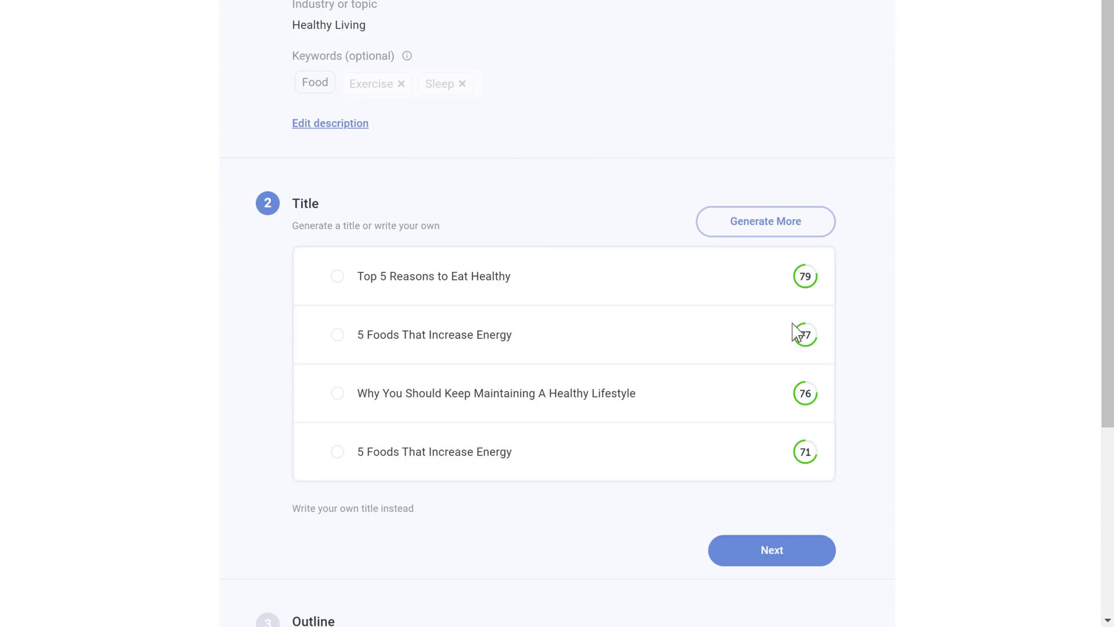
Generate more titles, pick '4 Ways To Maintain A Healthy Lifestyle', and generate the outline
{"action": "left_click", "coordinate": [761, 232]}
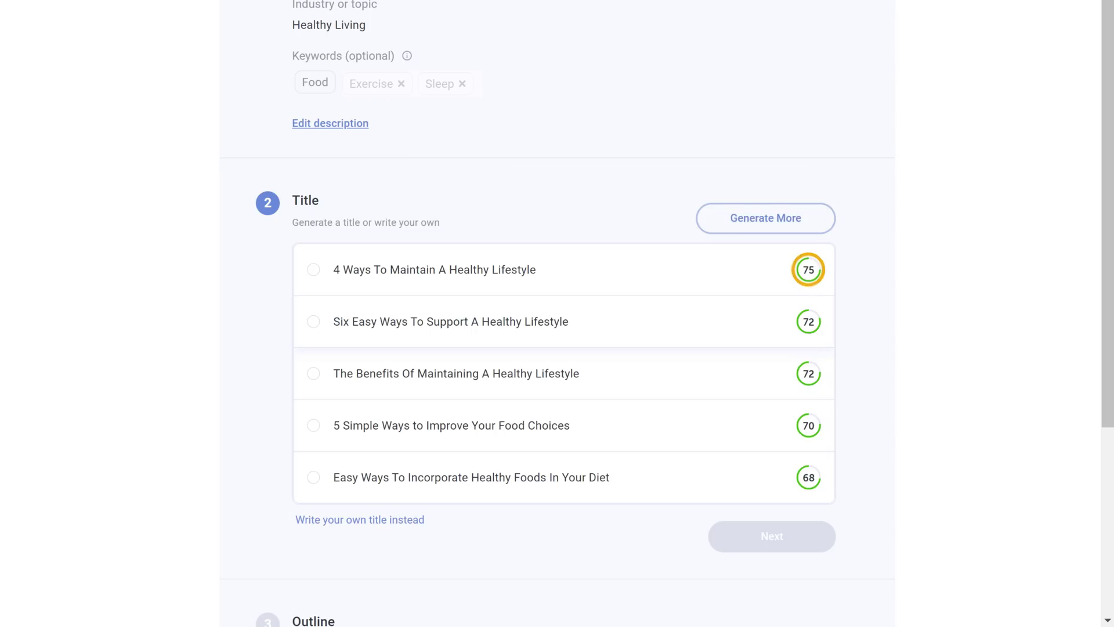
{"action": "mouse_move", "coordinate": [809, 285]}
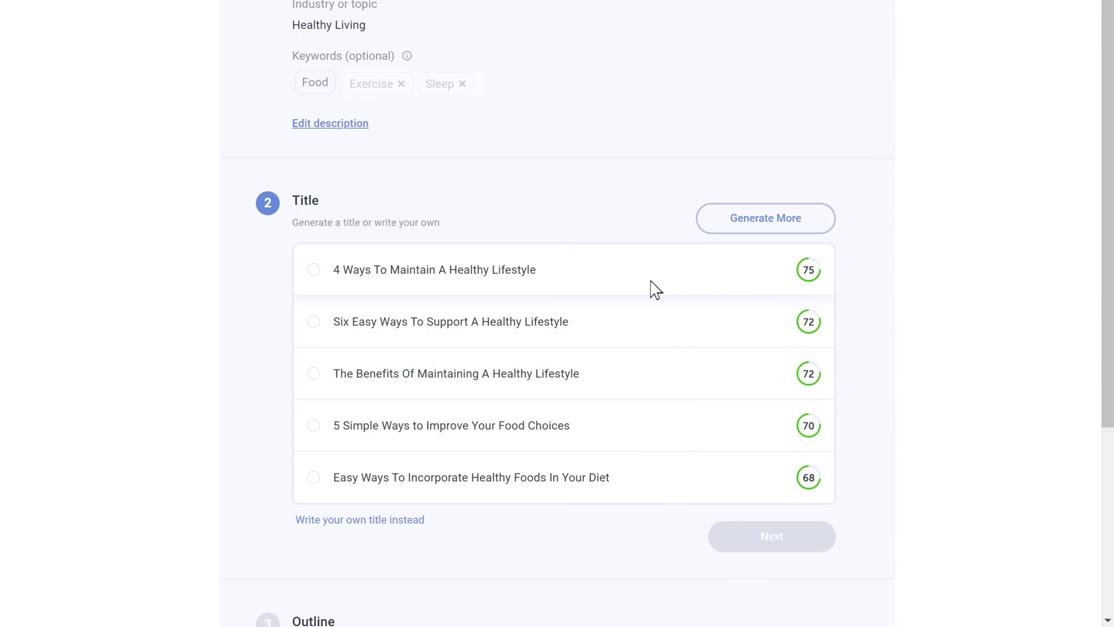
{"action": "left_click", "coordinate": [313, 284]}
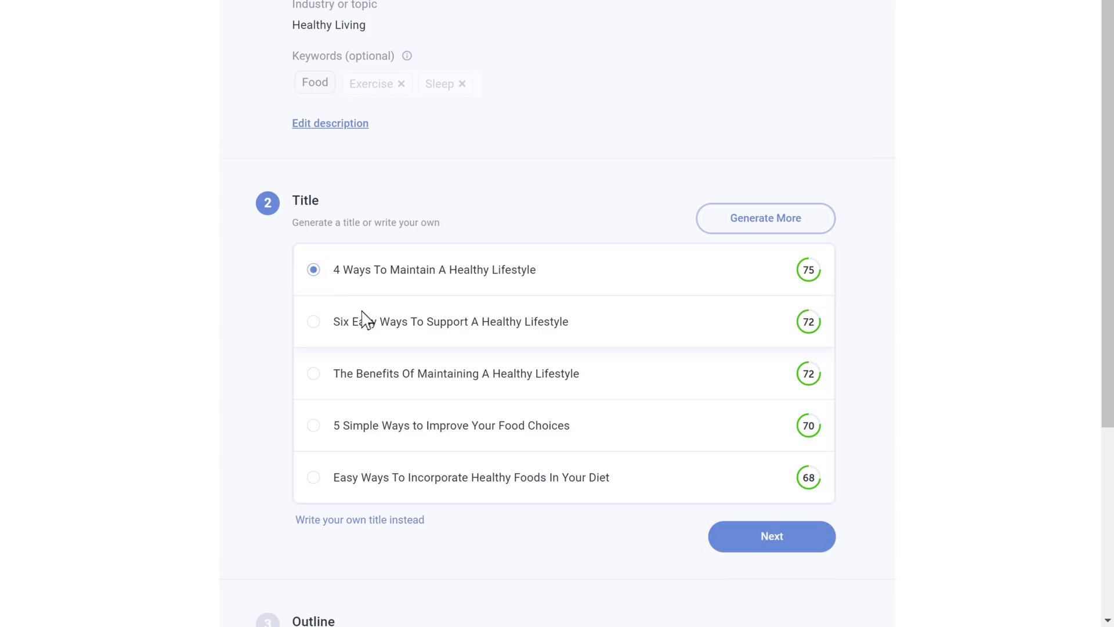
{"action": "left_click", "coordinate": [774, 545]}
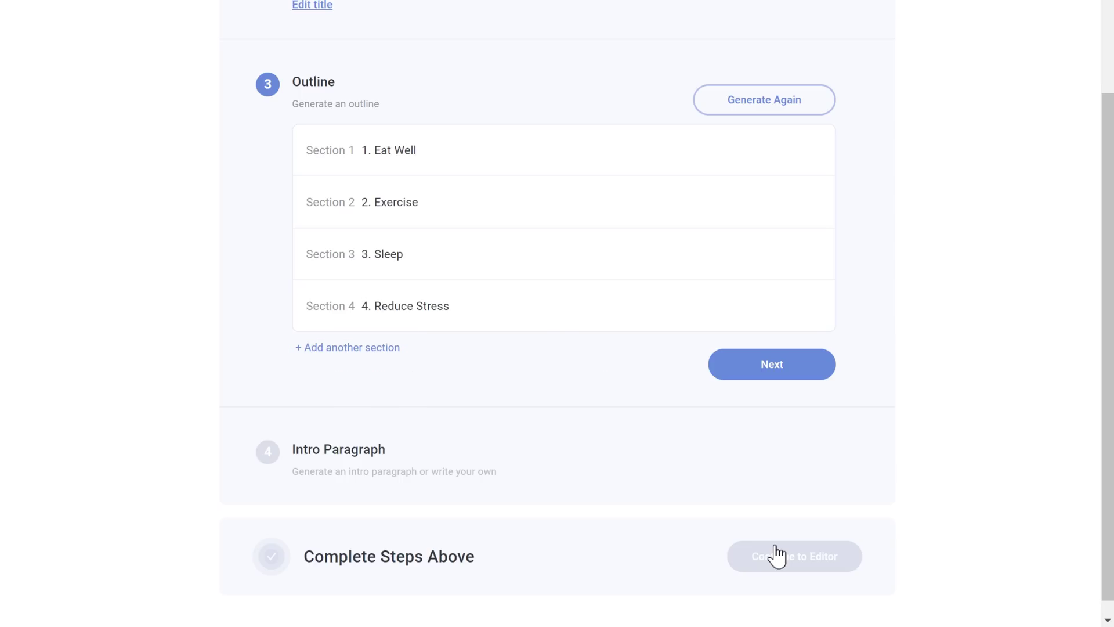
Accept the outline and confirm the first intro paragraph option, scored 70
{"action": "left_click", "coordinate": [769, 375]}
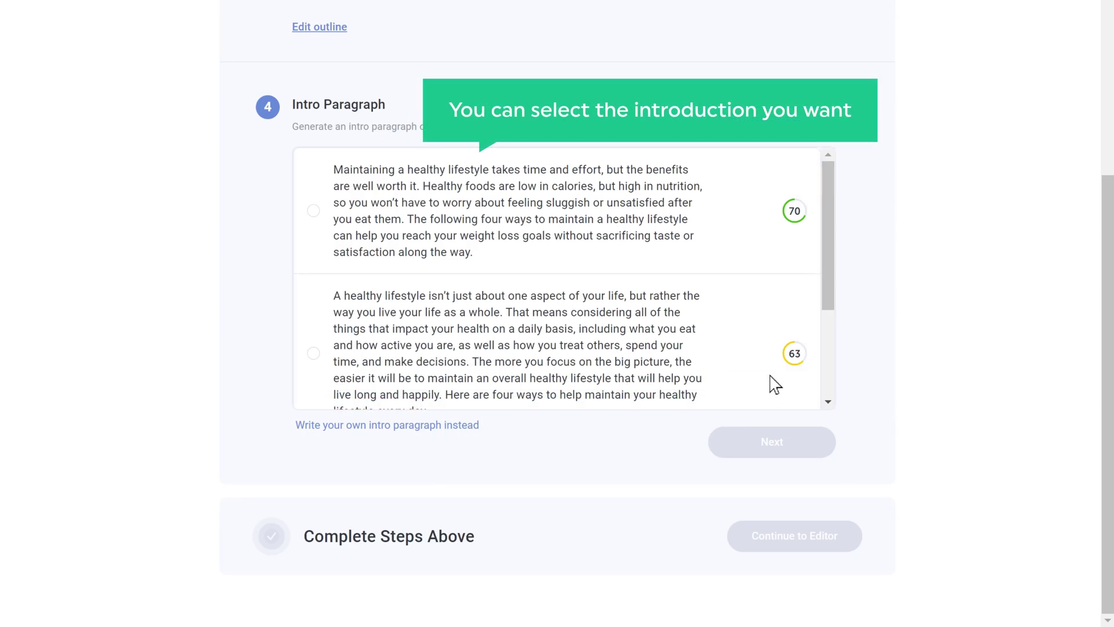
{"action": "left_click", "coordinate": [313, 212]}
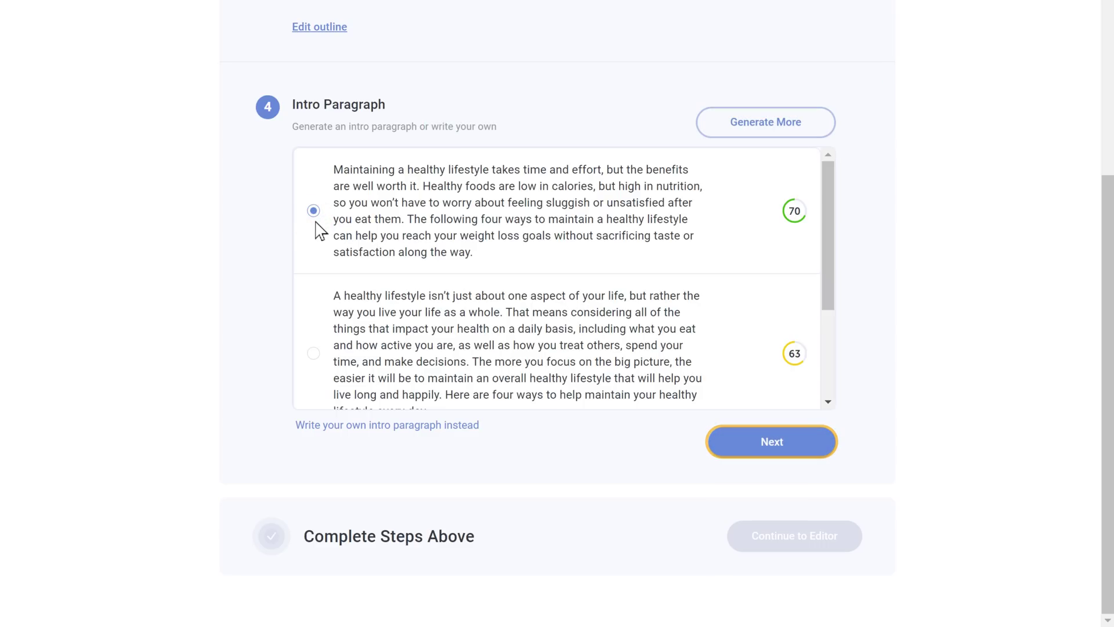
{"action": "left_click", "coordinate": [773, 451]}
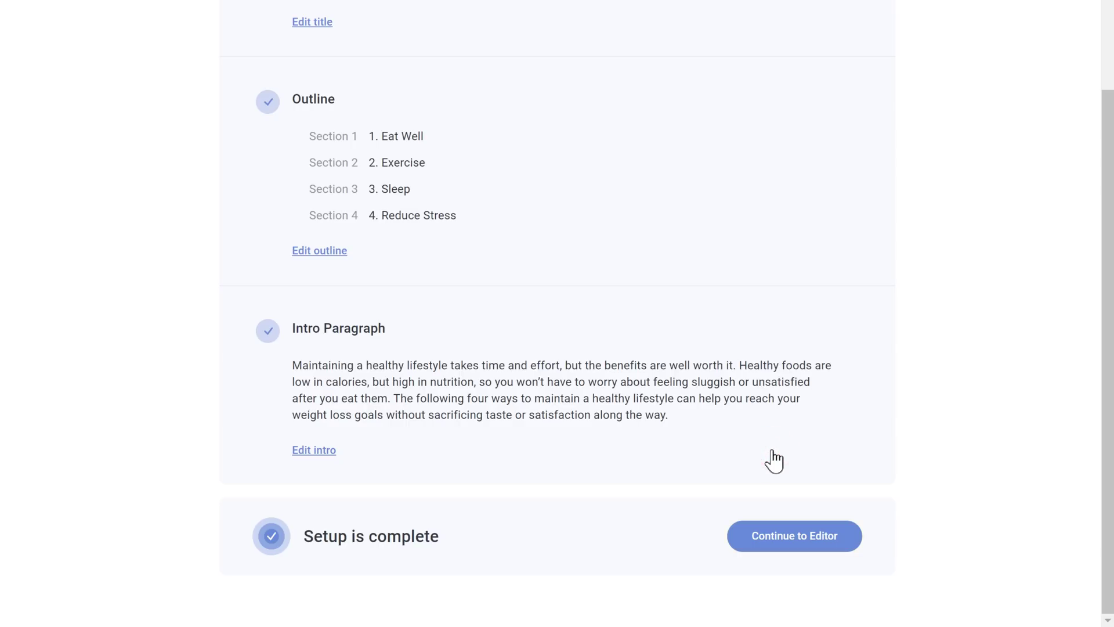
In the editor, generate and then regenerate Long body text for the Eat Well section
{"action": "left_click", "coordinate": [790, 550]}
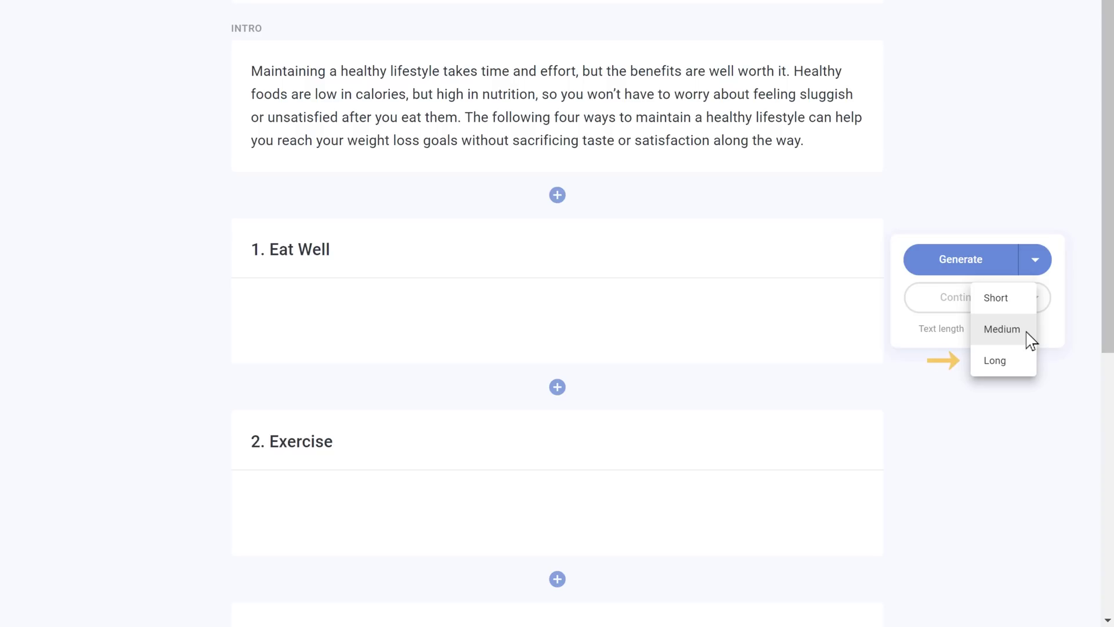
{"action": "left_click", "coordinate": [1000, 370]}
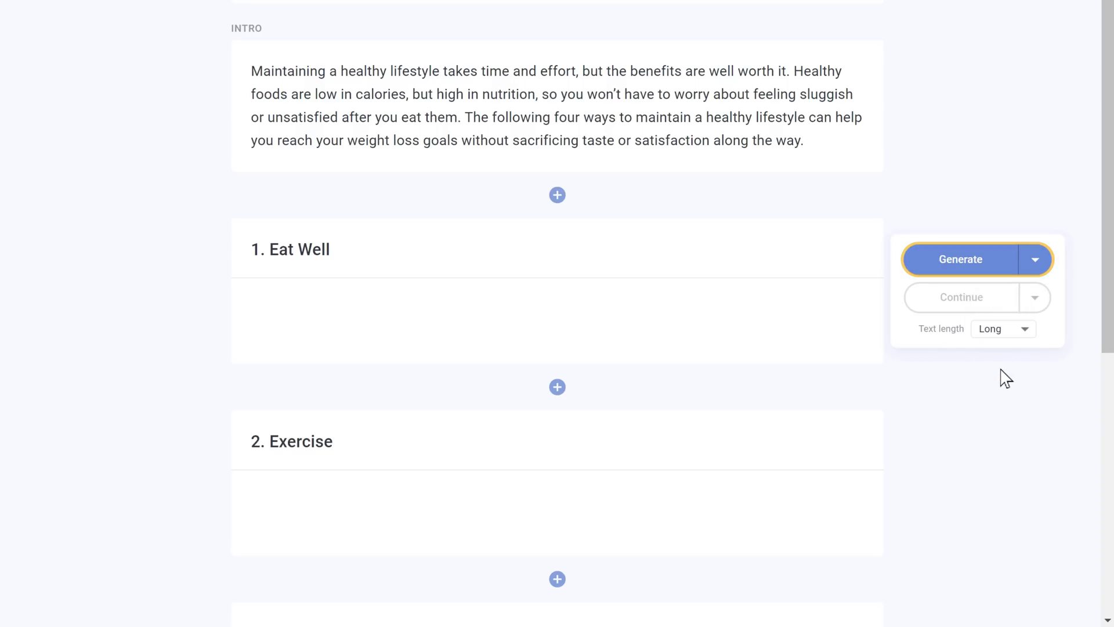
{"action": "left_click", "coordinate": [962, 270]}
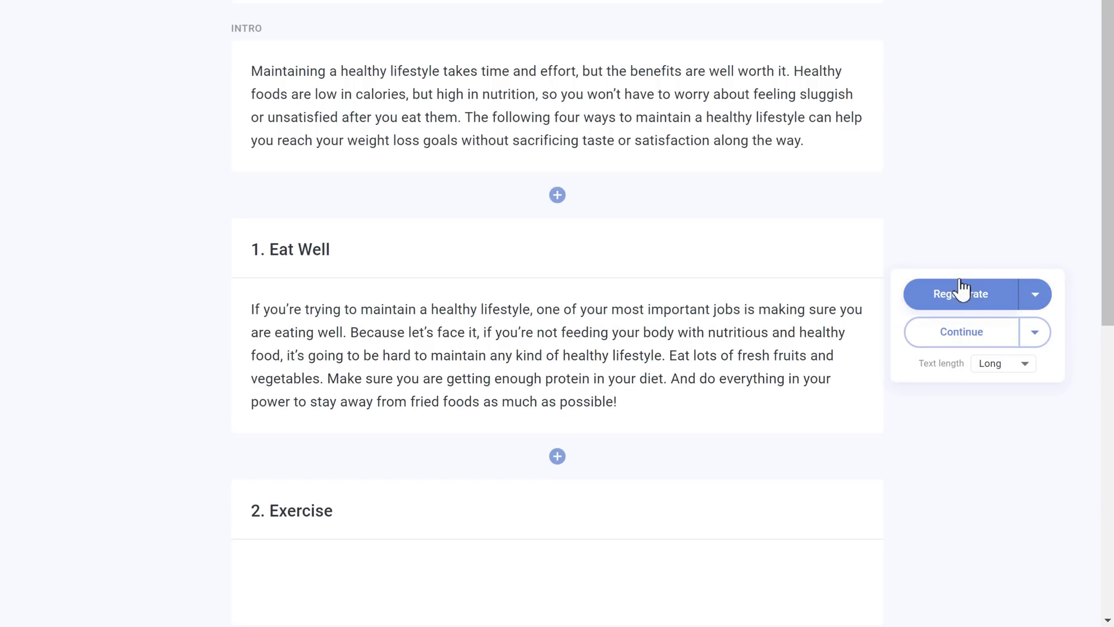
{"action": "left_click", "coordinate": [961, 301]}
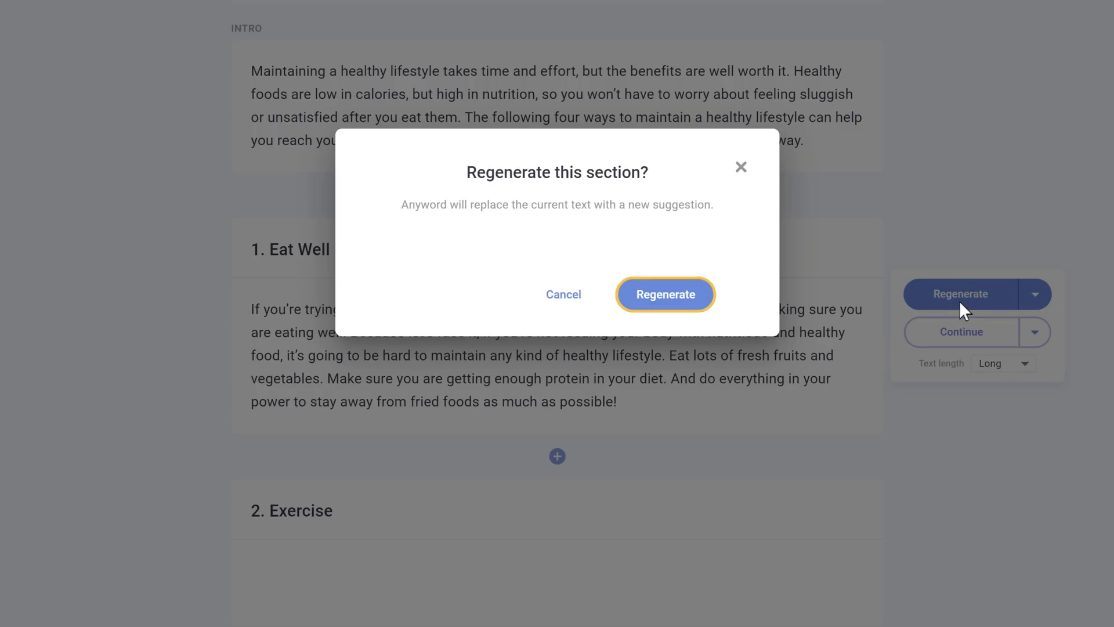
{"action": "left_click", "coordinate": [665, 302]}
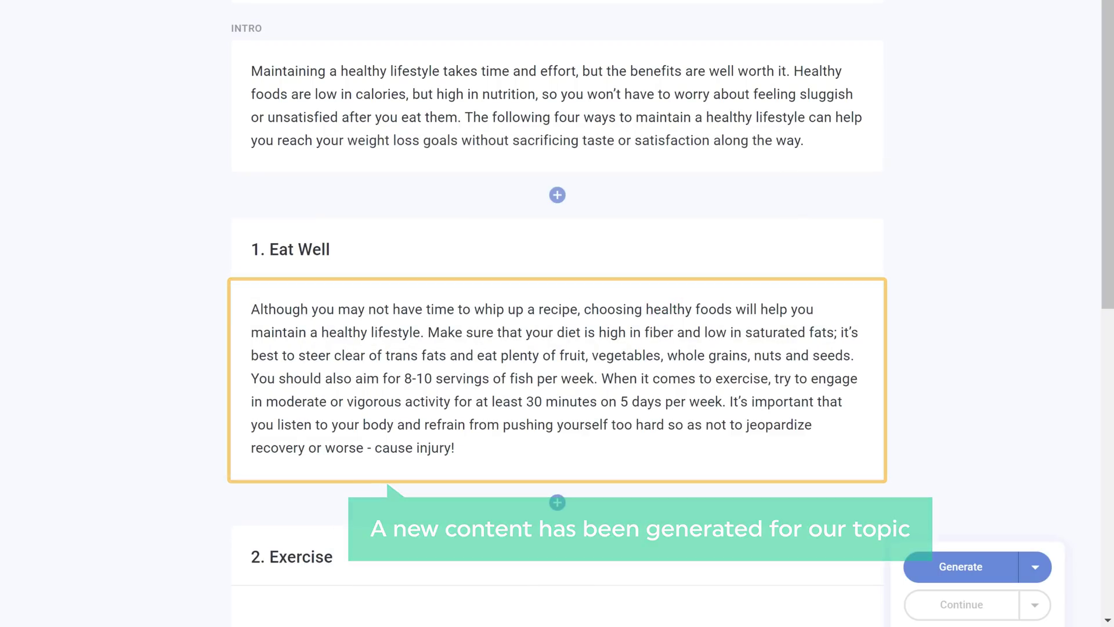
{"action": "scroll", "coordinate": [557, 313], "scroll_direction": "down", "scroll_amount": 9}
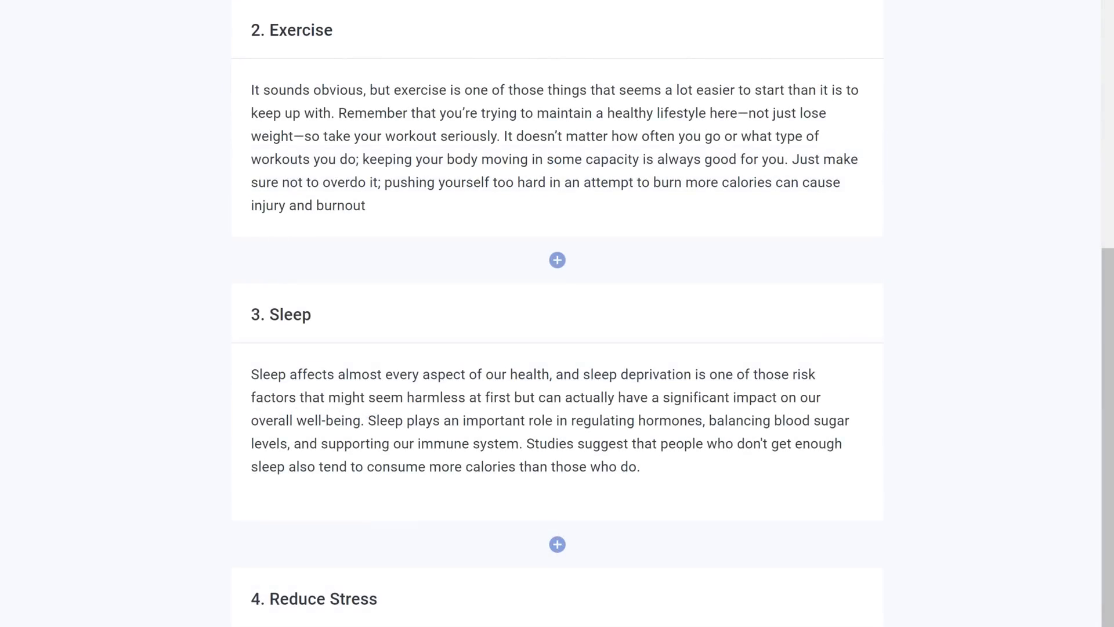
{"action": "scroll", "coordinate": [557, 313], "scroll_direction": "down", "scroll_amount": 4}
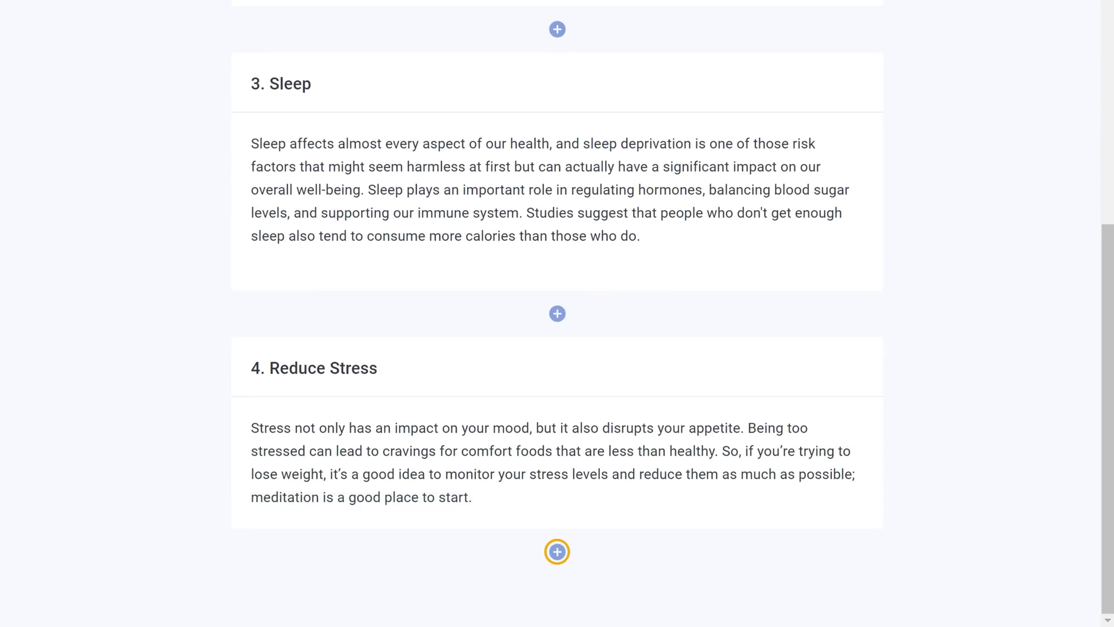
Add a '5. Stay Hydrated' section and generate a Long paragraph for it
{"action": "left_click", "coordinate": [557, 552]}
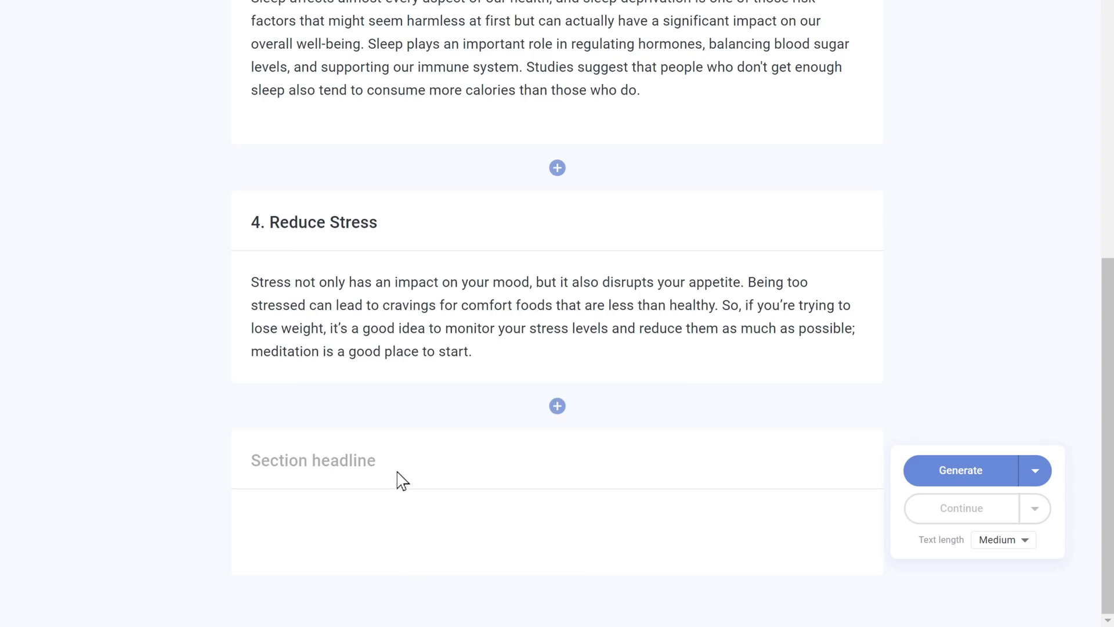
{"action": "type", "text": "5. Stay "}
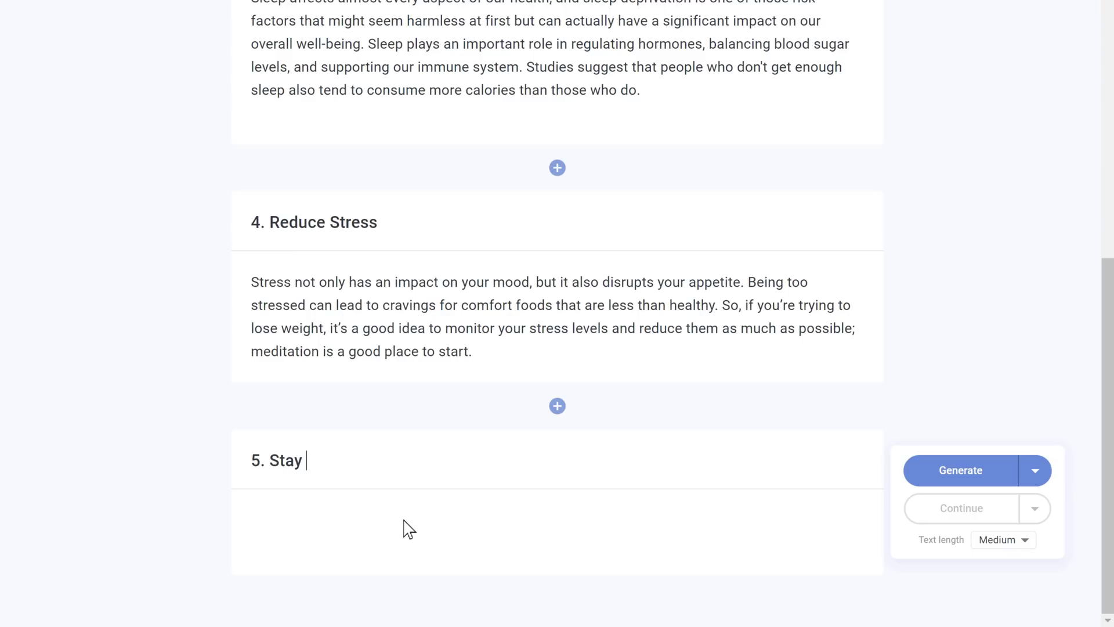
{"action": "type", "text": "Hydrated"}
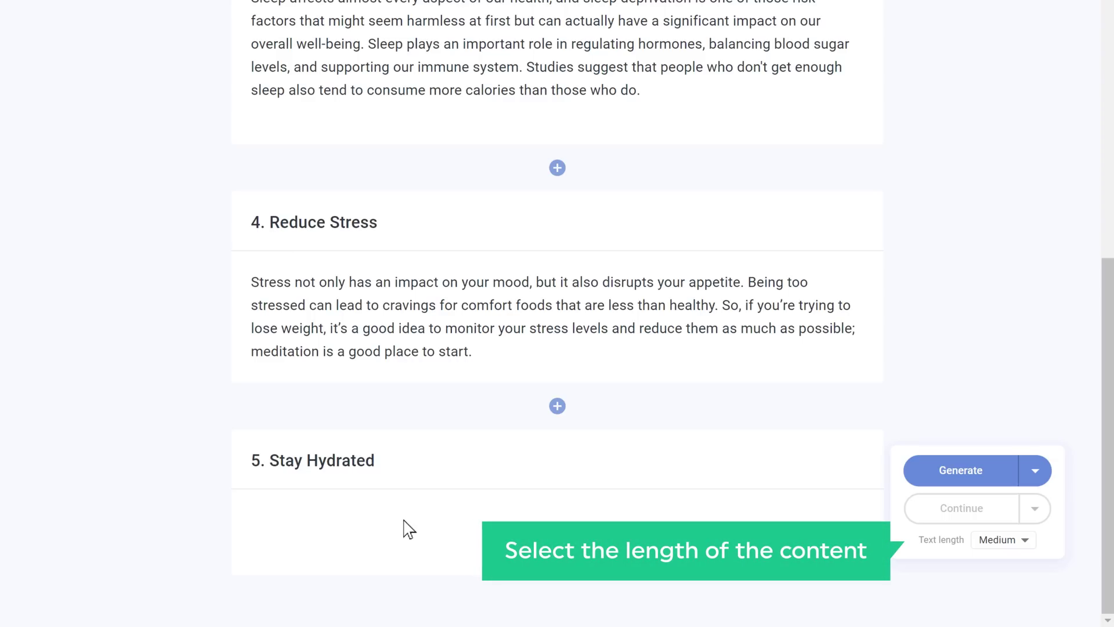
{"action": "left_click", "coordinate": [1025, 542]}
{"action": "left_click", "coordinate": [1007, 578]}
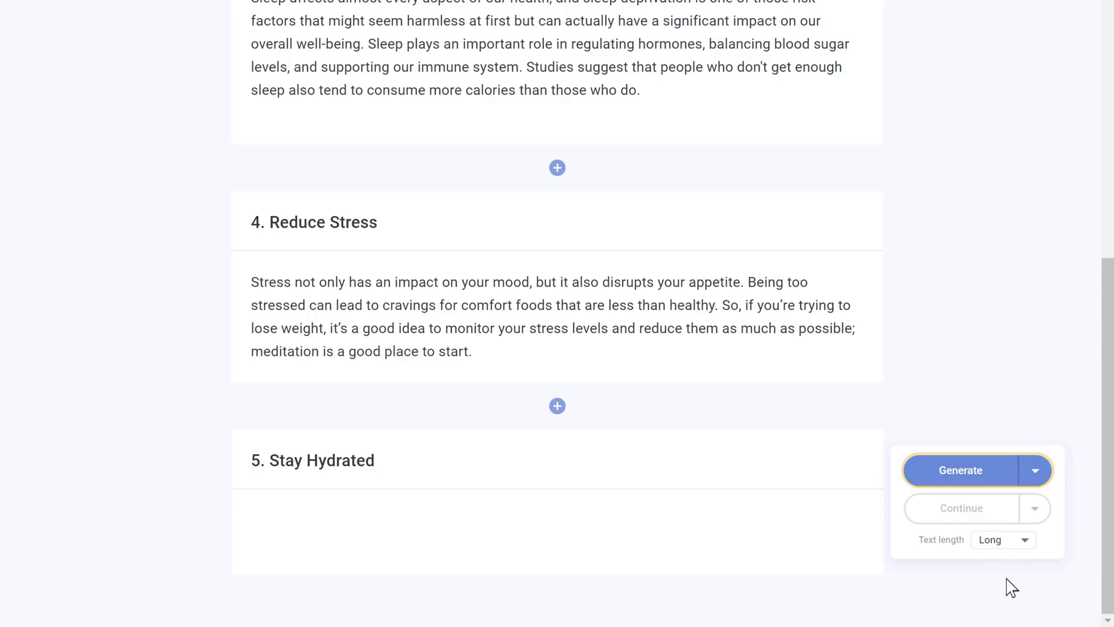
{"action": "left_click", "coordinate": [961, 471]}
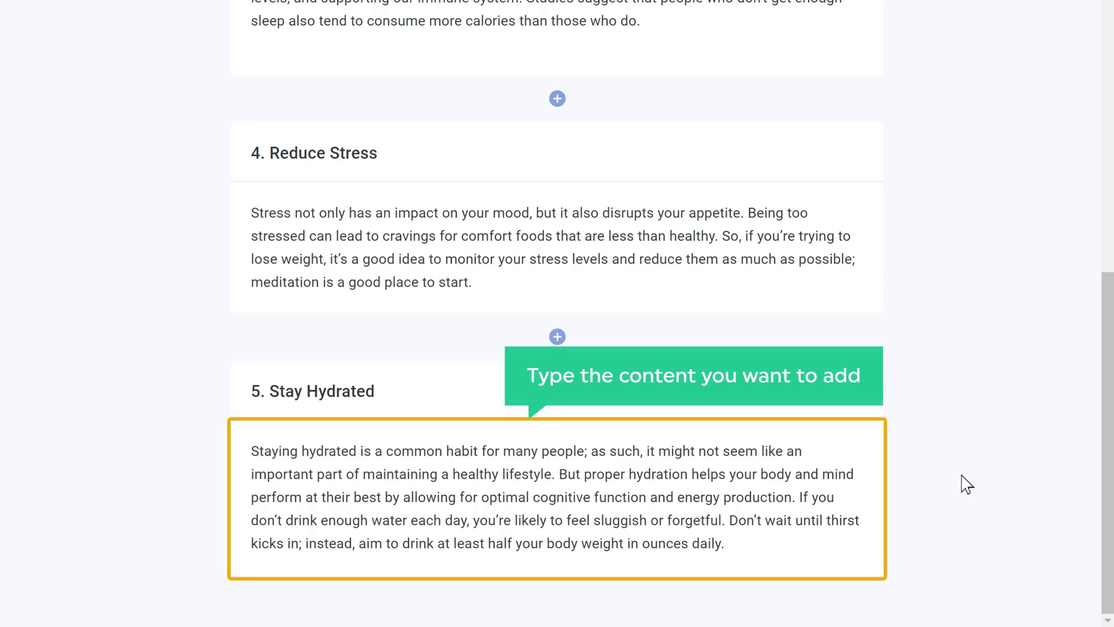
{"action": "scroll", "coordinate": [966, 484], "scroll_direction": "up", "scroll_amount": 15}
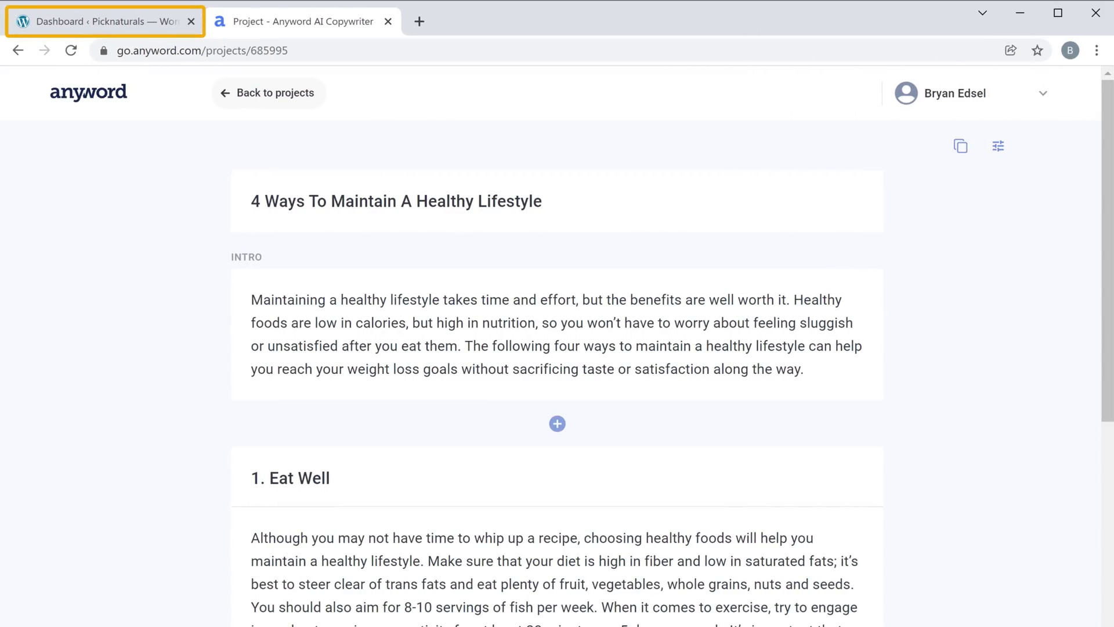
Open a new WordPress post and copy the whole Anyword article to the clipboard
{"action": "left_click", "coordinate": [99, 33]}
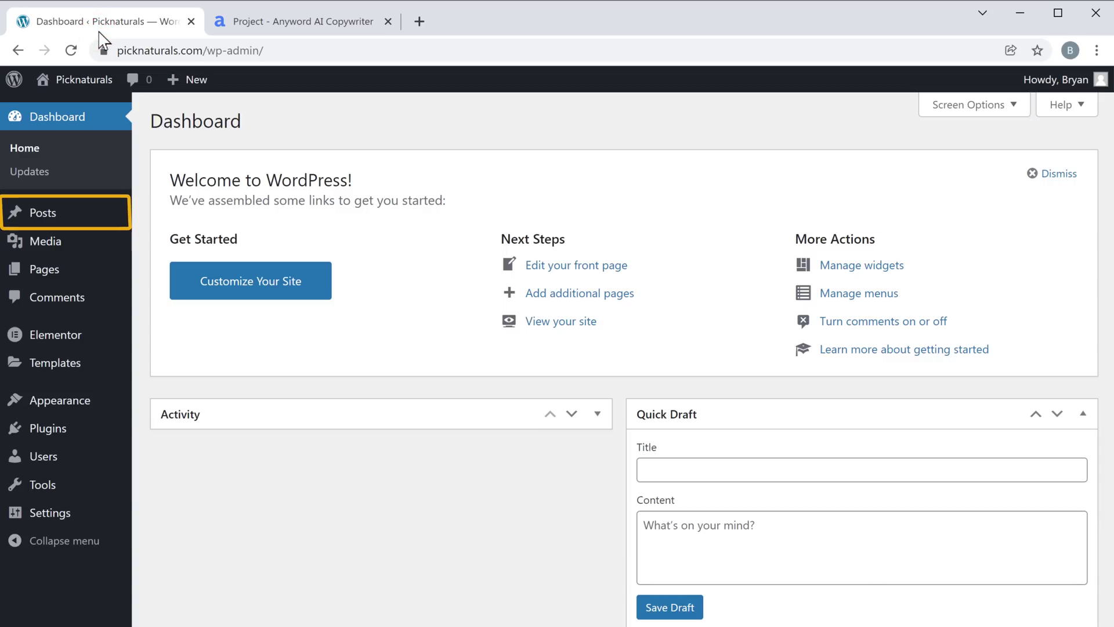
{"action": "mouse_move", "coordinate": [49, 224]}
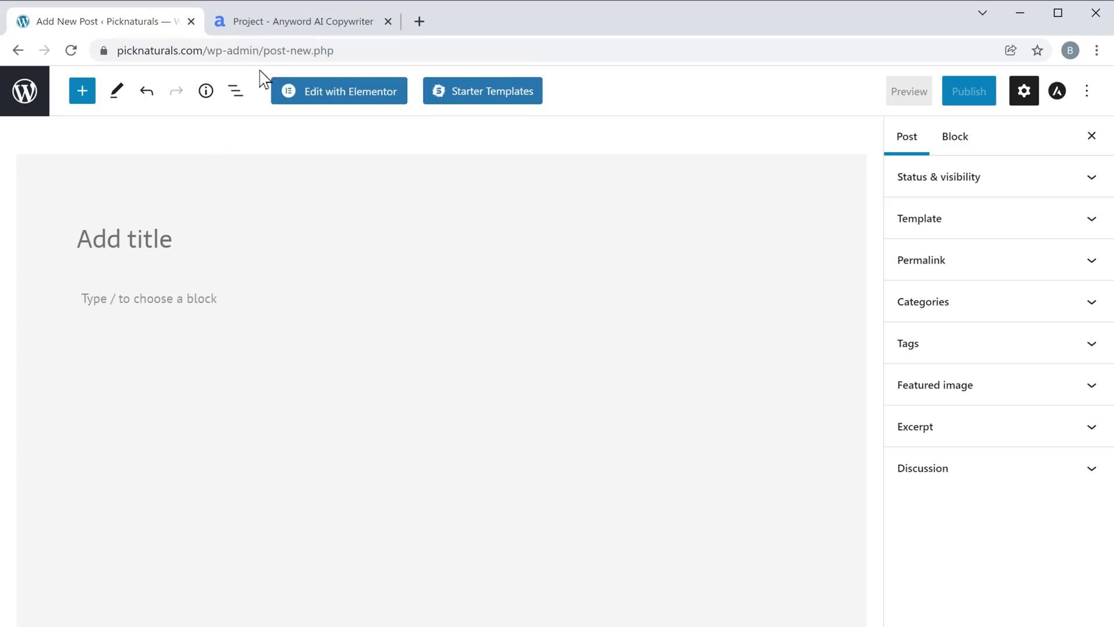
{"action": "left_click", "coordinate": [279, 29]}
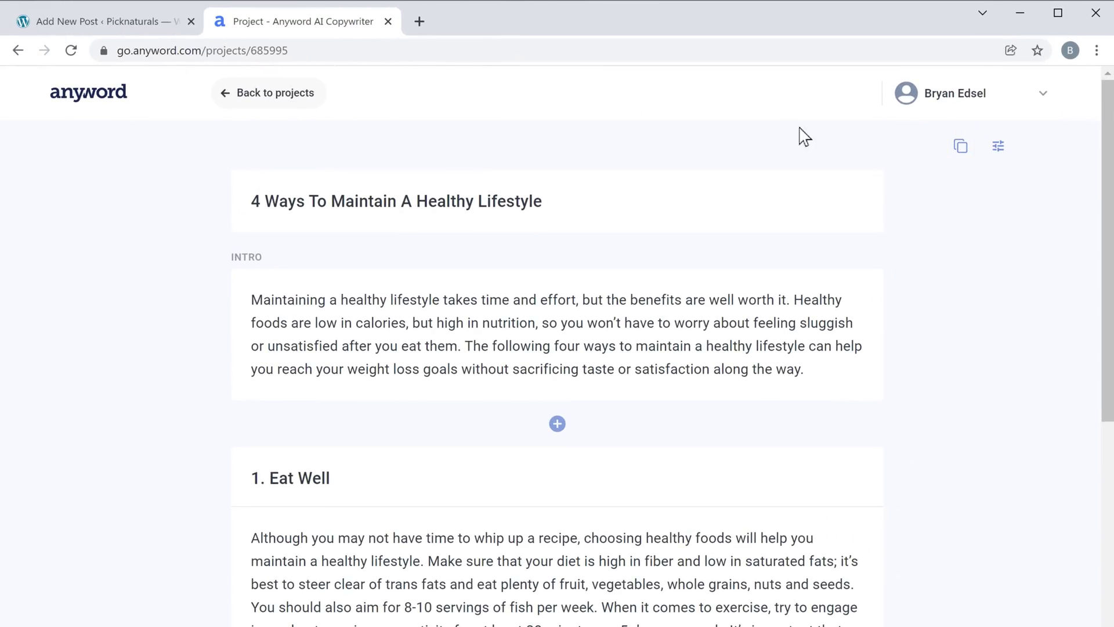
{"action": "left_click", "coordinate": [961, 157]}
{"action": "left_click", "coordinate": [102, 35]}
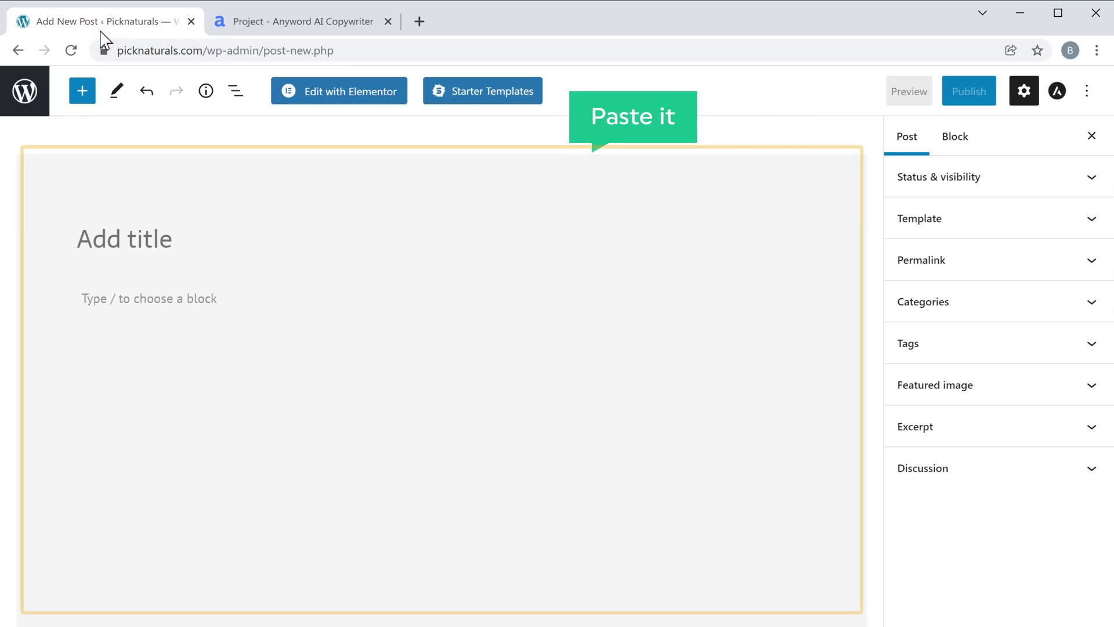
Paste the Anyword article into the post and convert '1. Eat Well' into a heading
{"action": "right_click", "coordinate": [177, 242]}
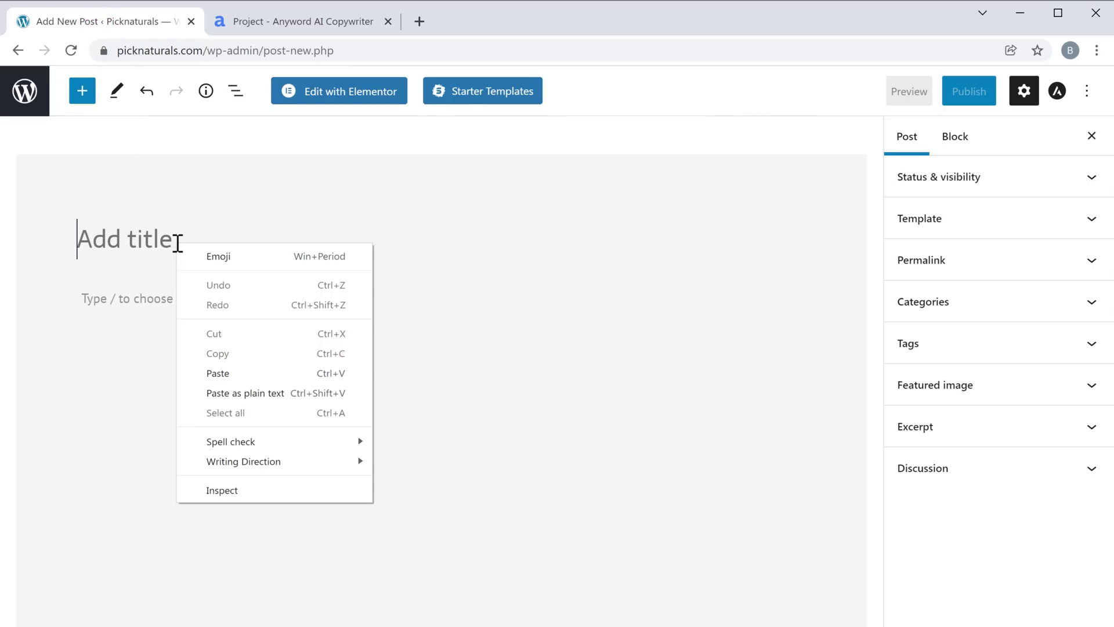
{"action": "left_click", "coordinate": [244, 374]}
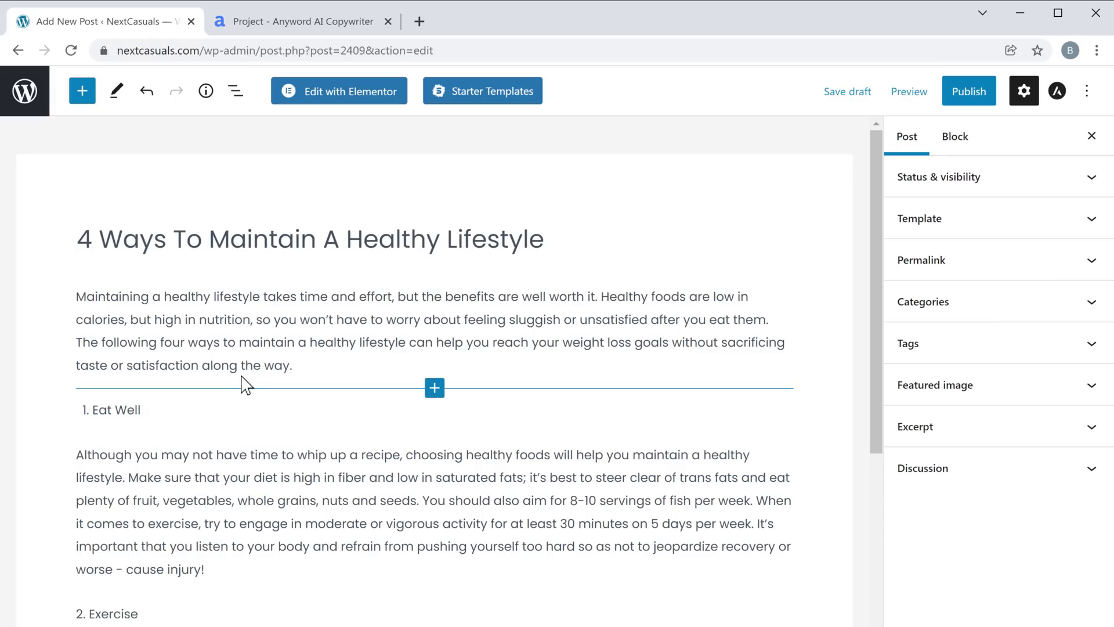
{"action": "left_click", "coordinate": [147, 408]}
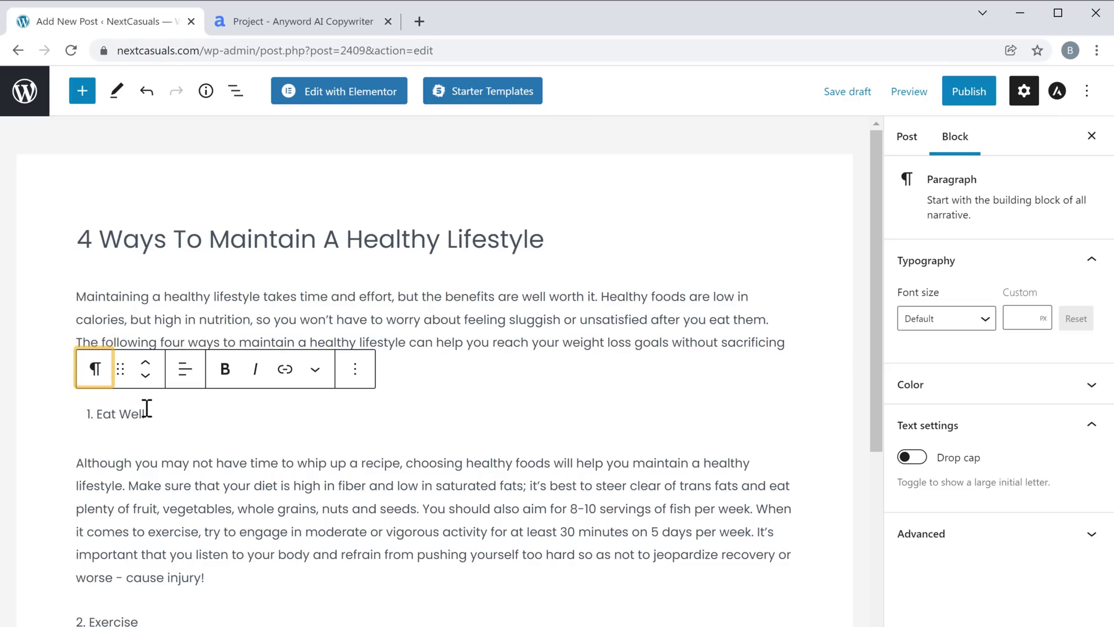
{"action": "left_click", "coordinate": [95, 371]}
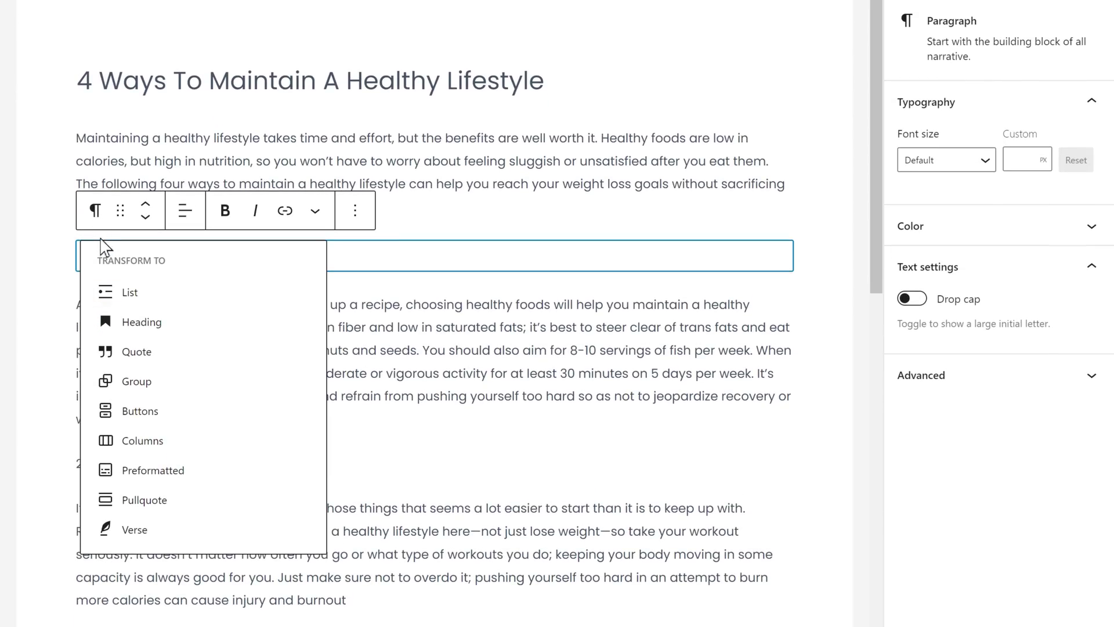
{"action": "left_click", "coordinate": [132, 324]}
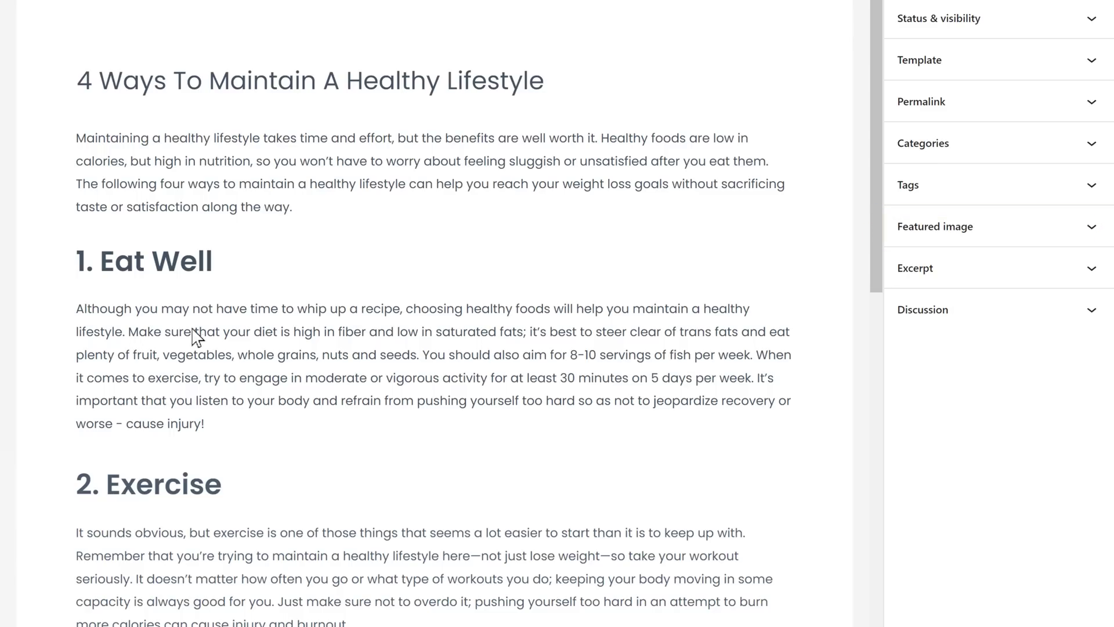
Upload the Feature picture (salad bowl with pink dumbbells) as the post's featured image
{"action": "left_click", "coordinate": [963, 239]}
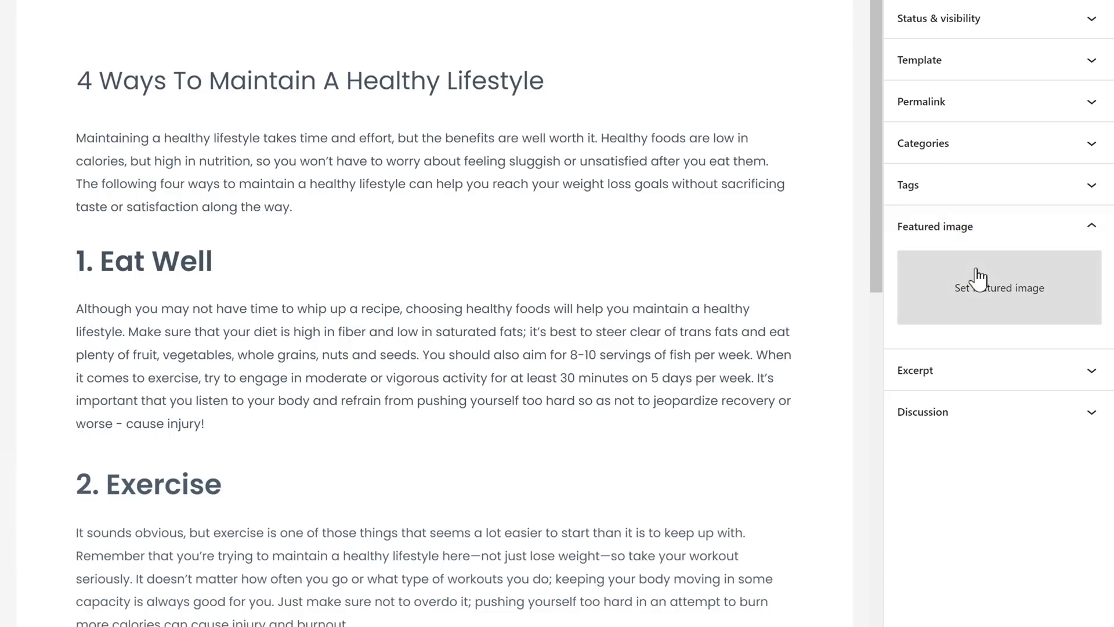
{"action": "left_click", "coordinate": [986, 309]}
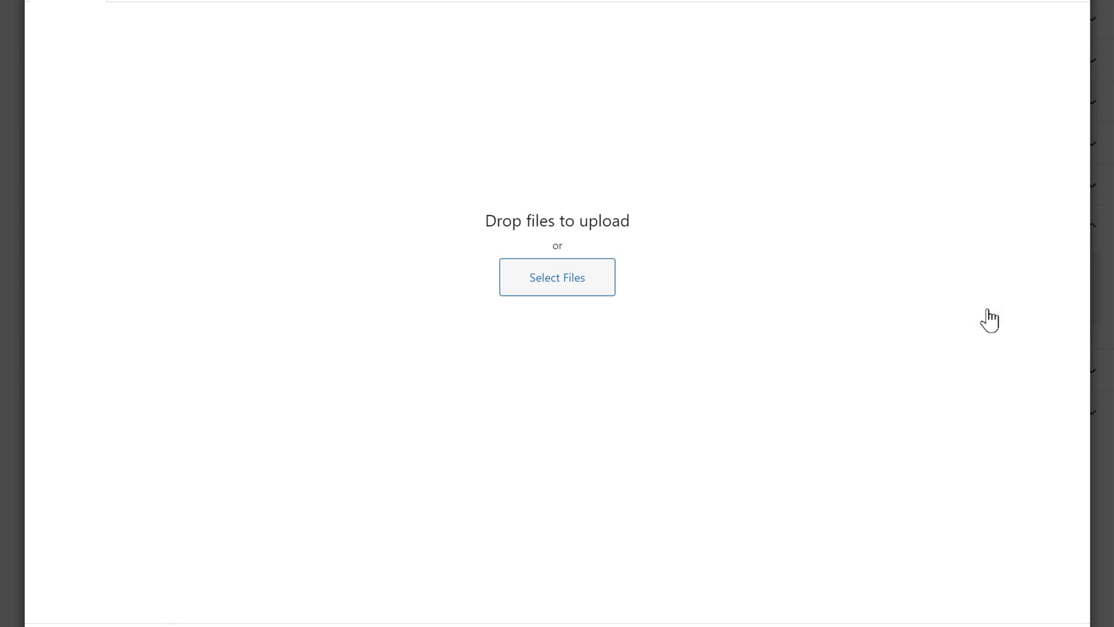
{"action": "key", "text": "alt+Tab"}
{"action": "left_click_drag", "start_coordinate": [759, 183], "coordinate": [590, 134]}
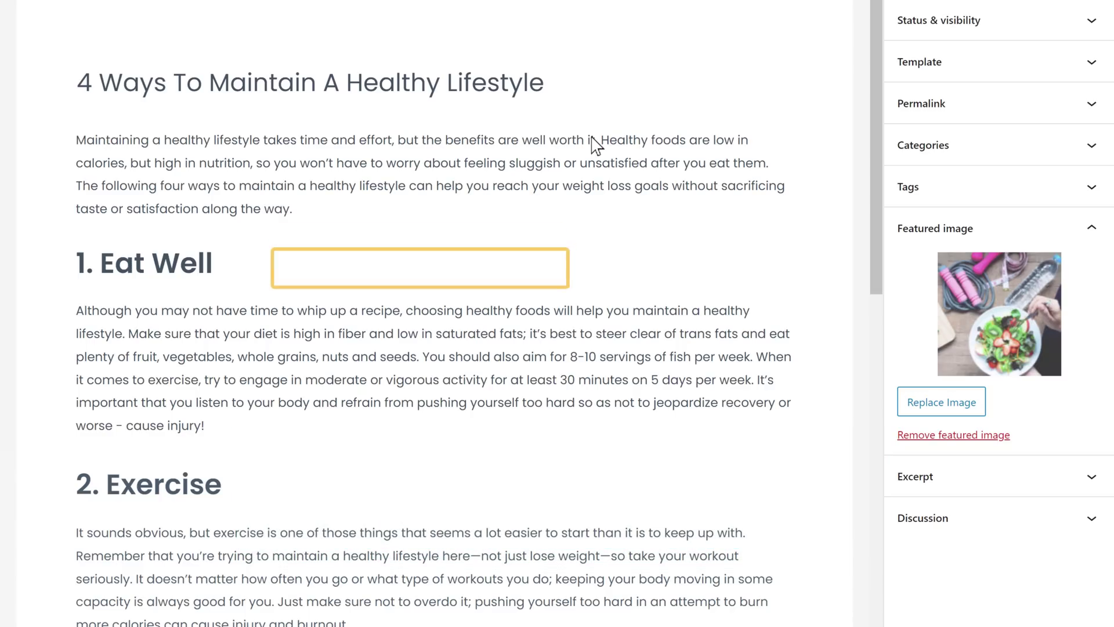
Insert an image block under 1. Eat Well holding the photo of a woman eating salad
{"action": "mouse_move", "coordinate": [432, 298]}
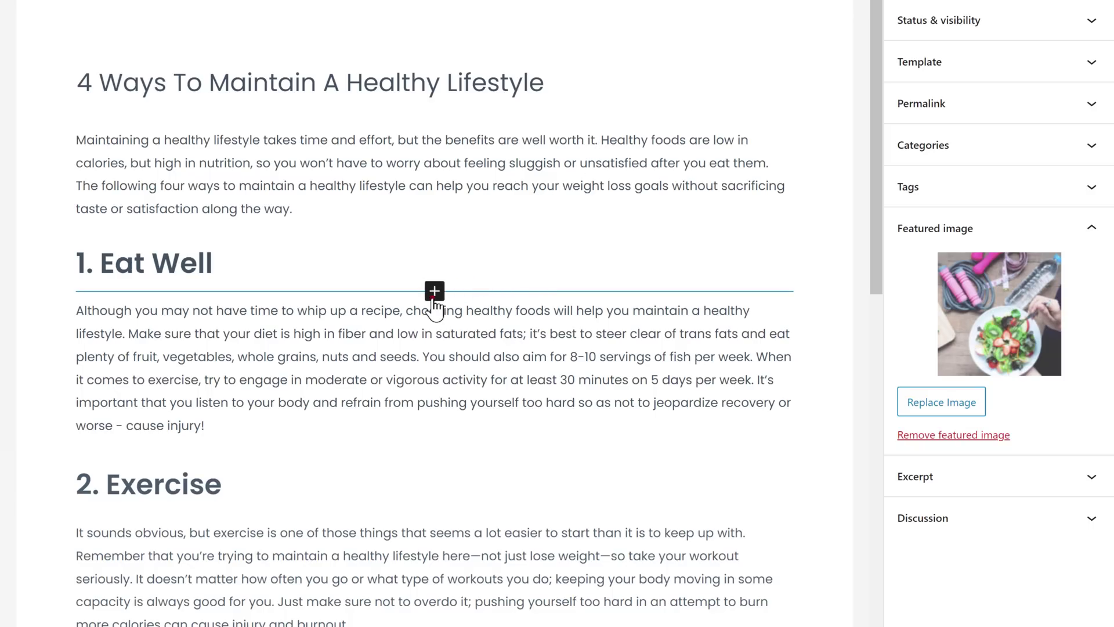
{"action": "left_click", "coordinate": [433, 296]}
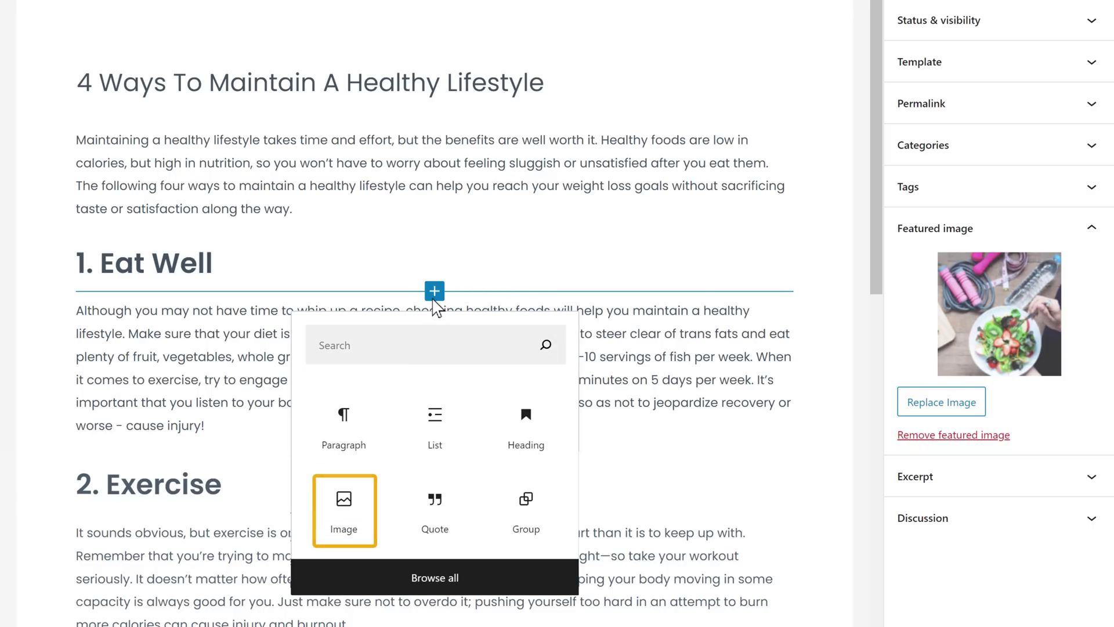
{"action": "left_click", "coordinate": [343, 511]}
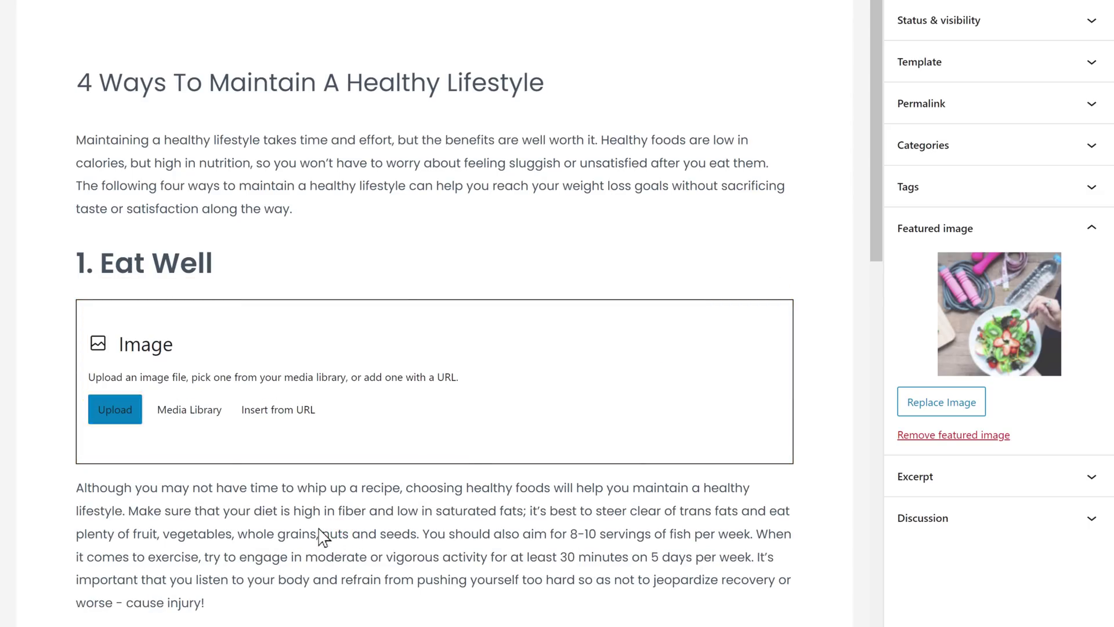
{"action": "left_click", "coordinate": [115, 419]}
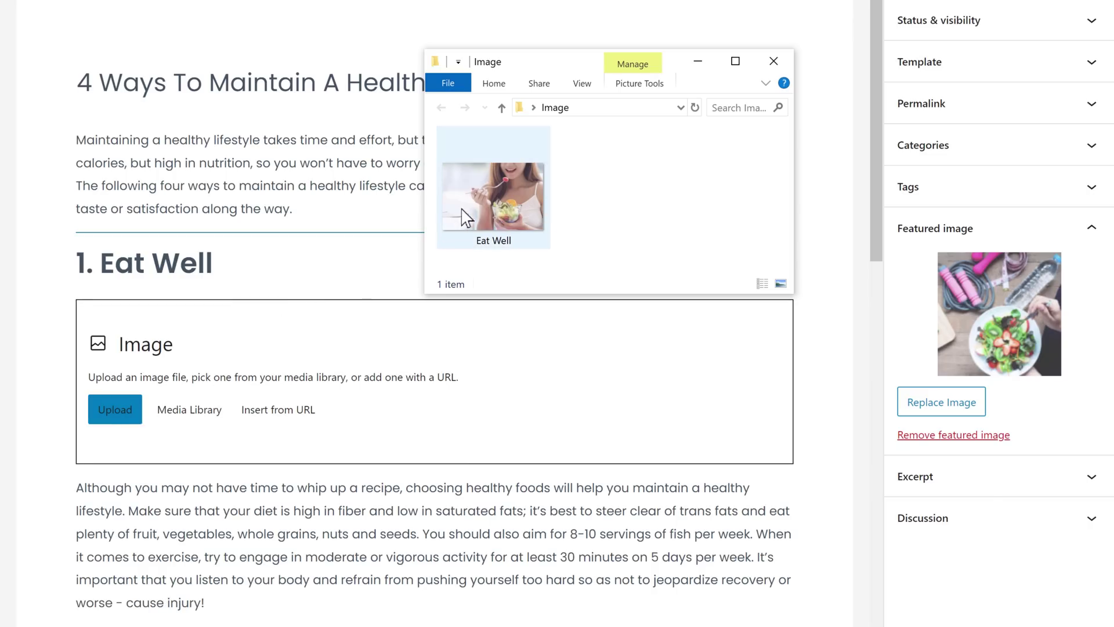
{"action": "left_click_drag", "start_coordinate": [485, 193], "coordinate": [530, 415]}
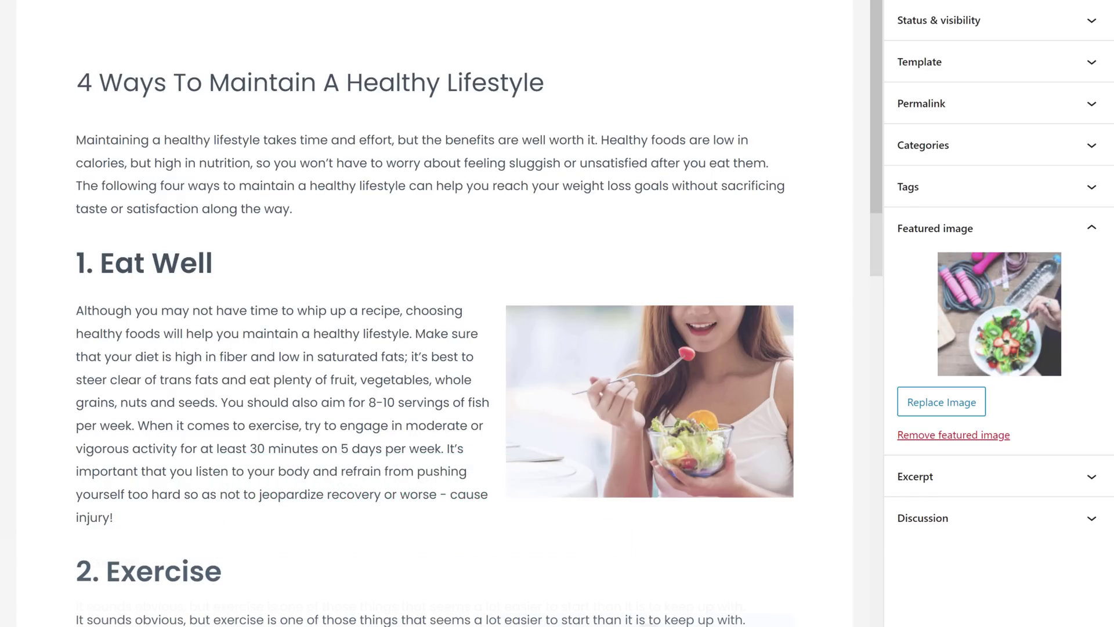
{"action": "scroll", "coordinate": [435, 313], "scroll_direction": "down", "scroll_amount": 15}
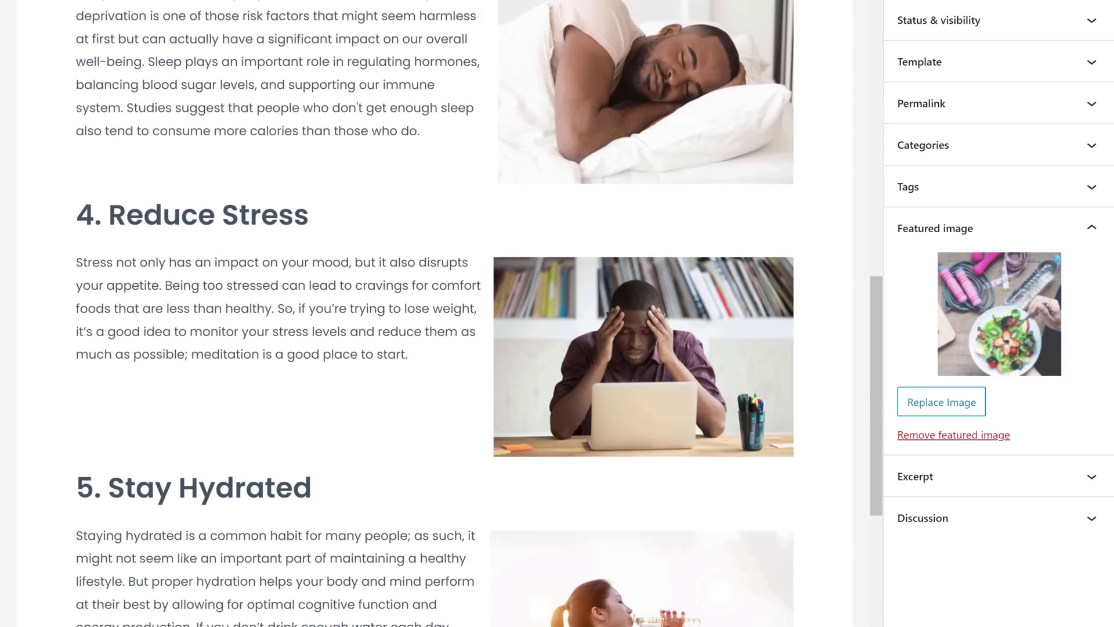
{"action": "scroll", "coordinate": [435, 313], "scroll_direction": "up", "scroll_amount": 15}
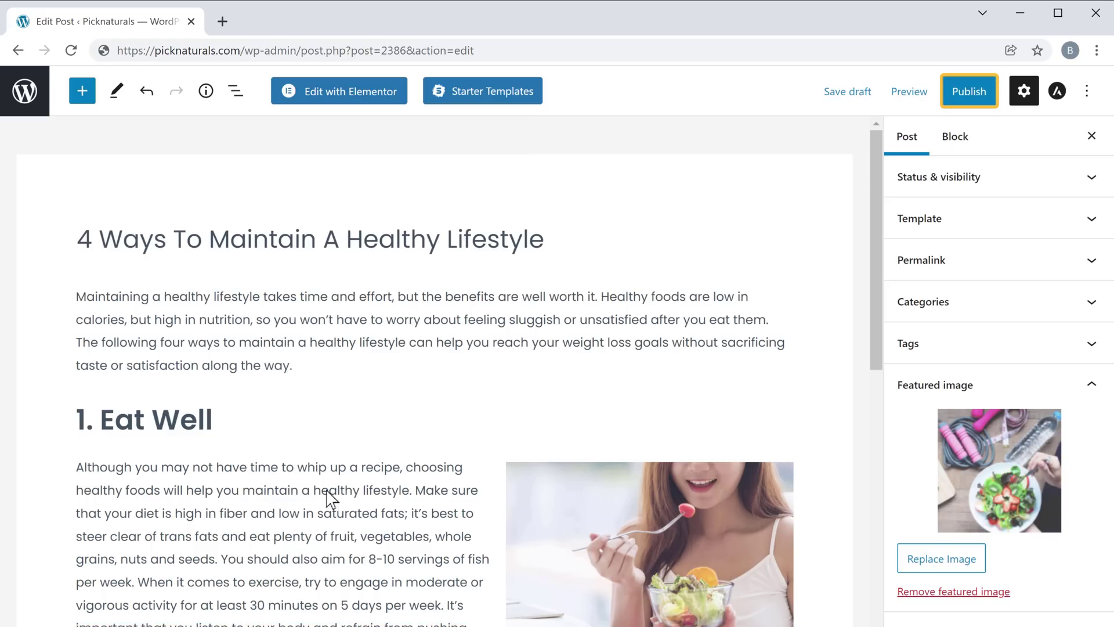
Publish the post live and open its public page
{"action": "left_click", "coordinate": [968, 102]}
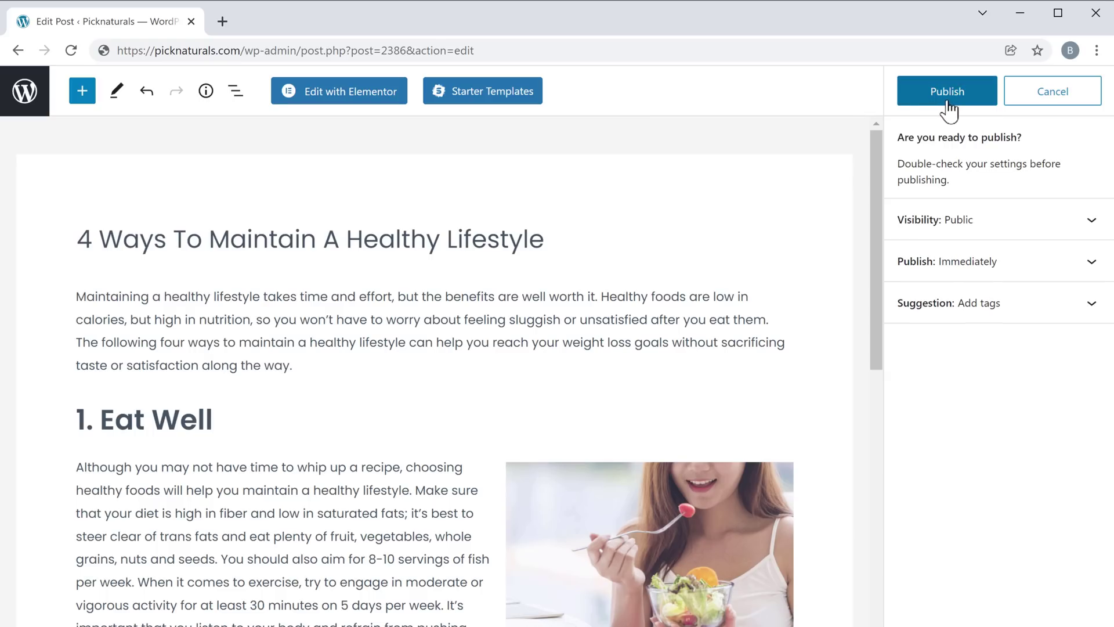
{"action": "left_click", "coordinate": [948, 103]}
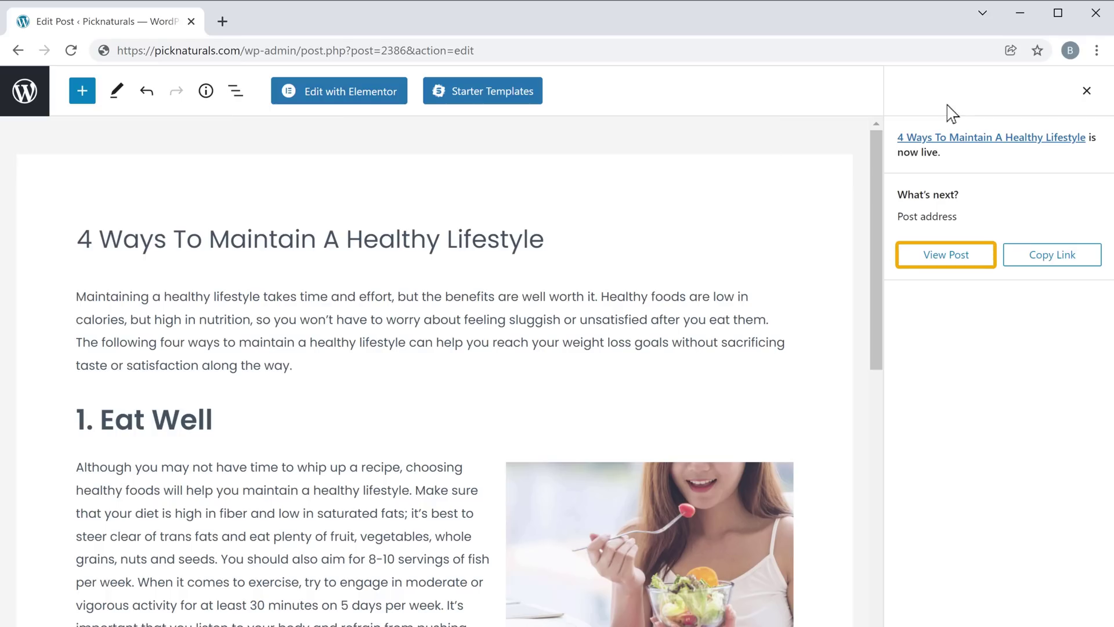
{"action": "left_click", "coordinate": [942, 261]}
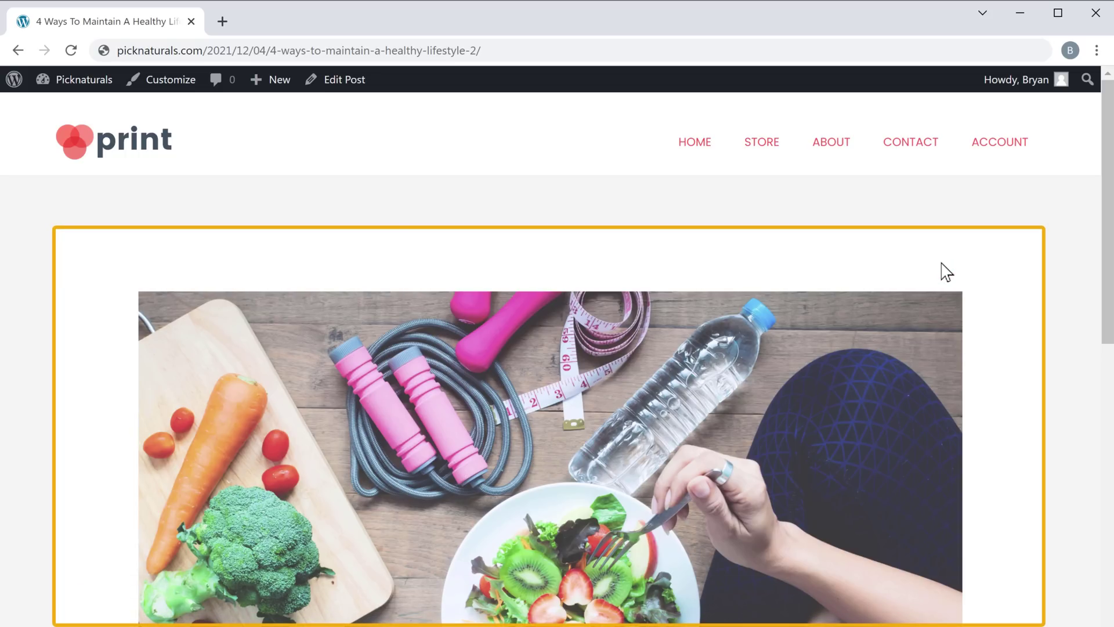